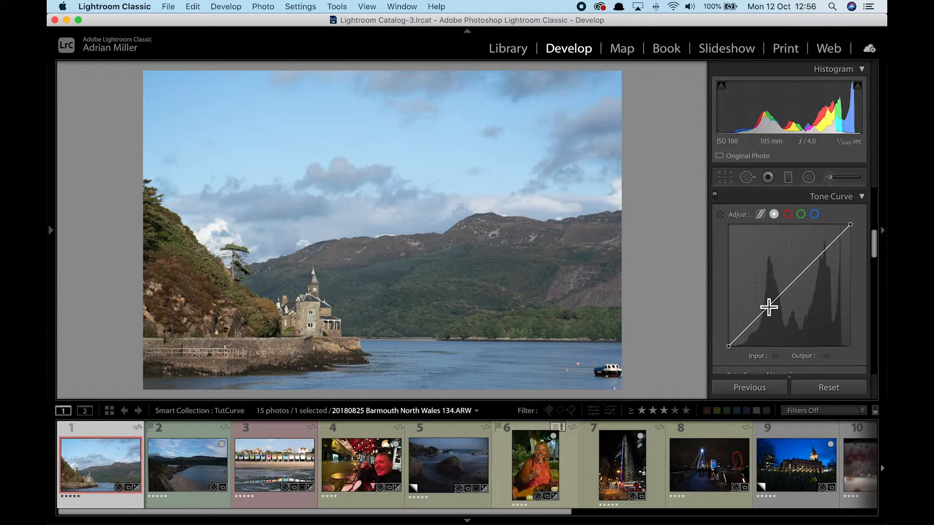
Shape a gentle S-curve on the lake-and-castle photo, with points near 185/198 and 77/67.
drag(735, 353, 735, 352)
click(729, 346)
mouse_move(732, 347)
mouse_down()
mouse_move(826, 354)
mouse_move(728, 347)
mouse_up()
mouse_move(850, 224)
mouse_down()
mouse_move(841, 232)
mouse_move(716, 222)
mouse_move(855, 224)
mouse_up()
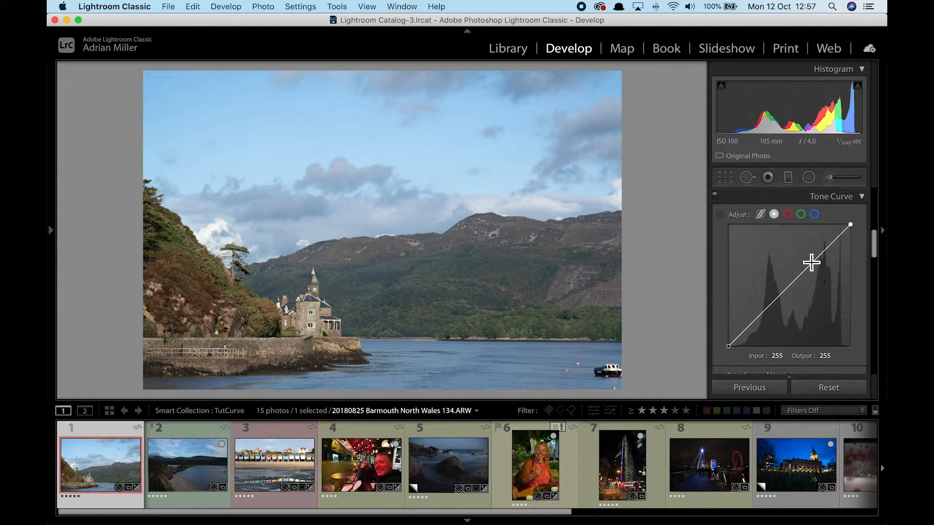
drag(821, 263, 819, 253)
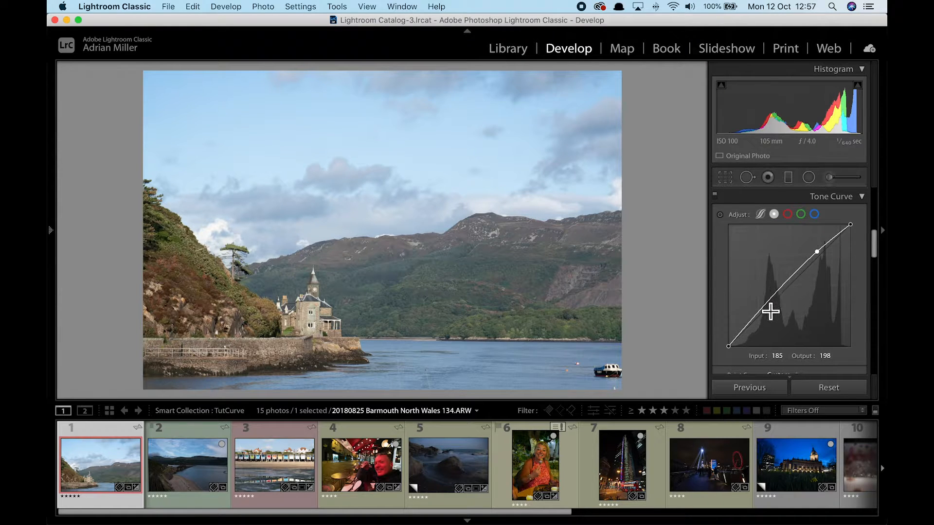
drag(767, 309, 767, 317)
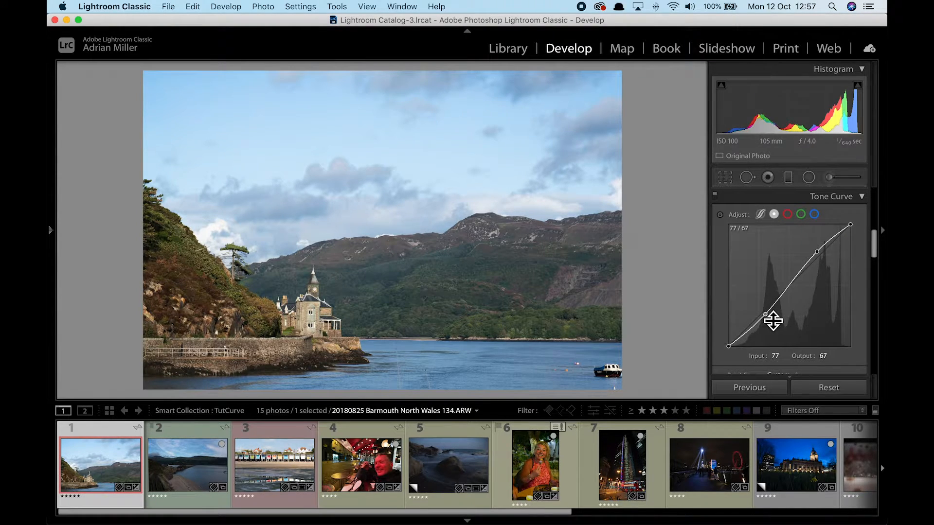
Compare the tone curve off and on, then open the Barmouth railway photo.
click(717, 198)
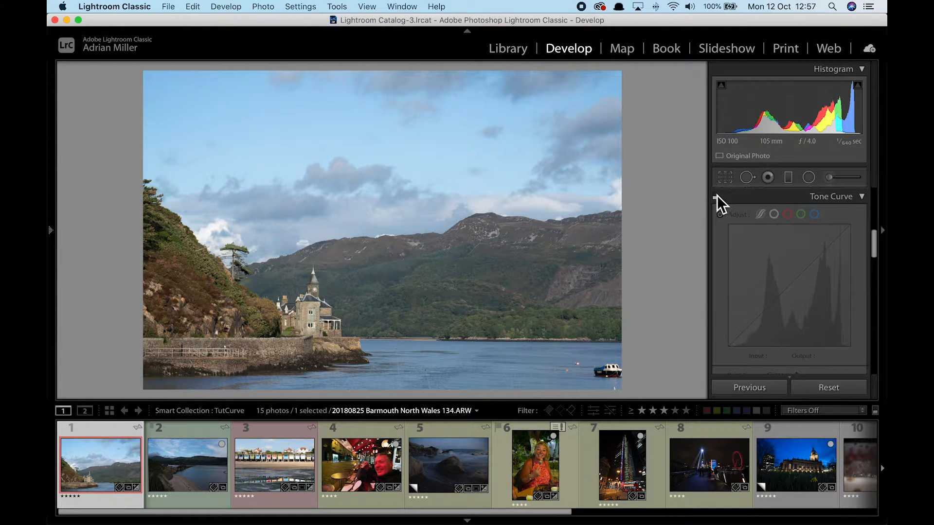
click(717, 197)
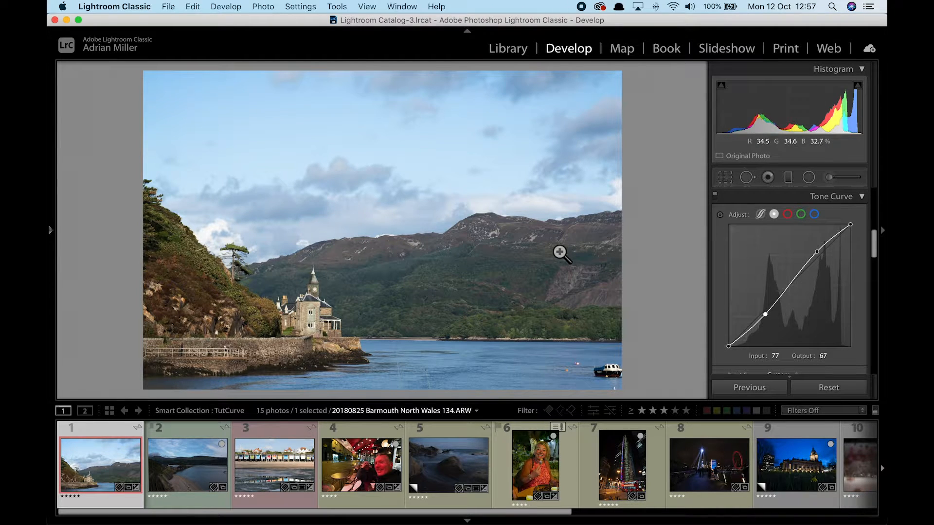
click(182, 462)
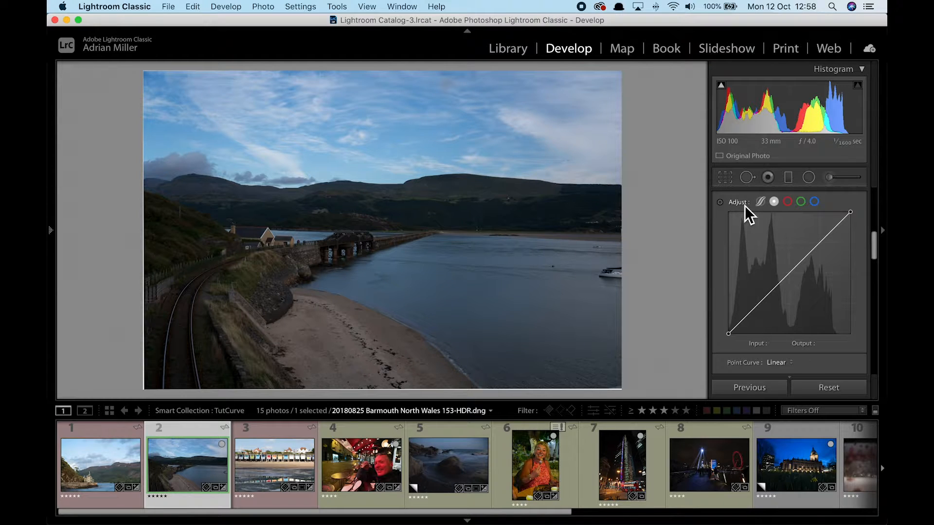
Lift the dark hill tones with the Targeted Adjustment tool, discarding the unwanted lower point.
click(721, 206)
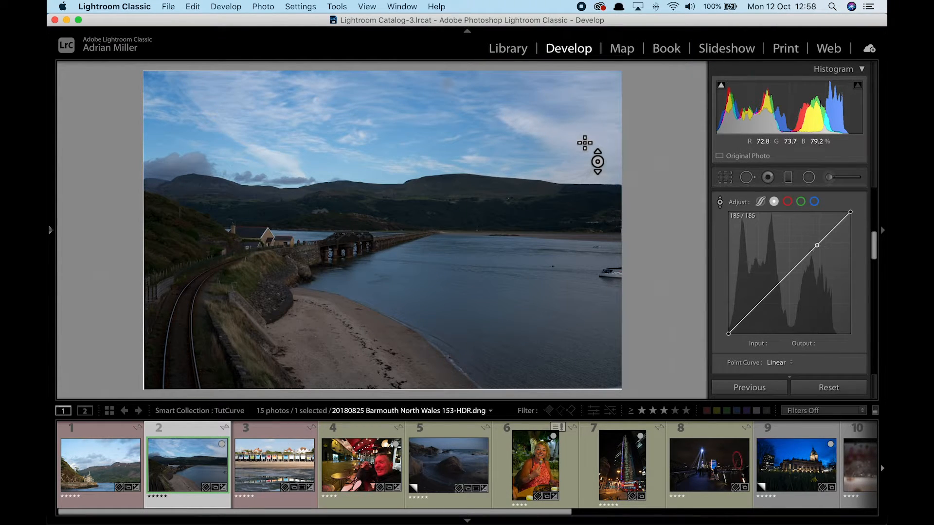
click(571, 207)
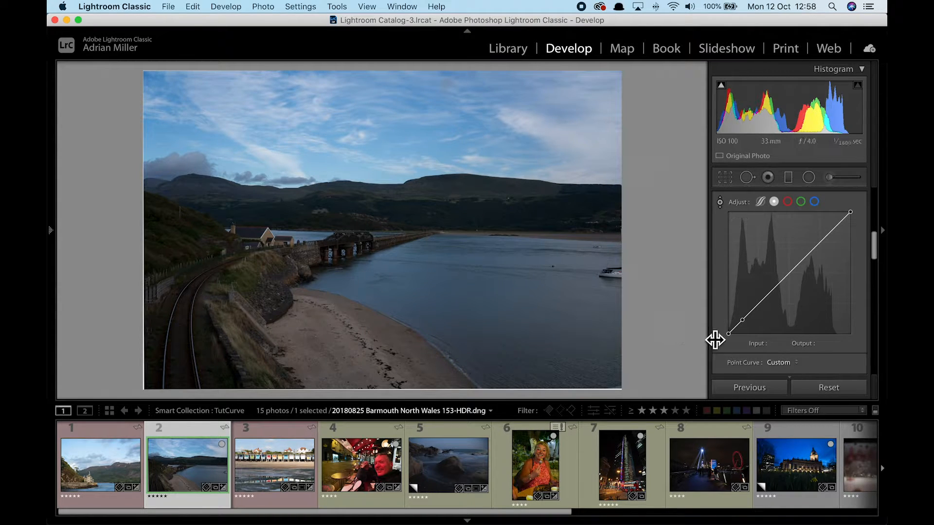
double_click(749, 326)
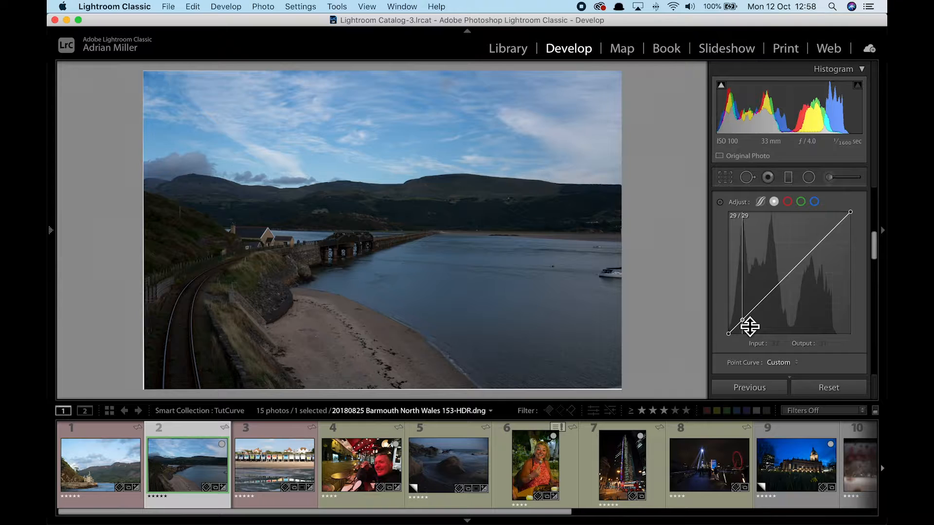
click(719, 202)
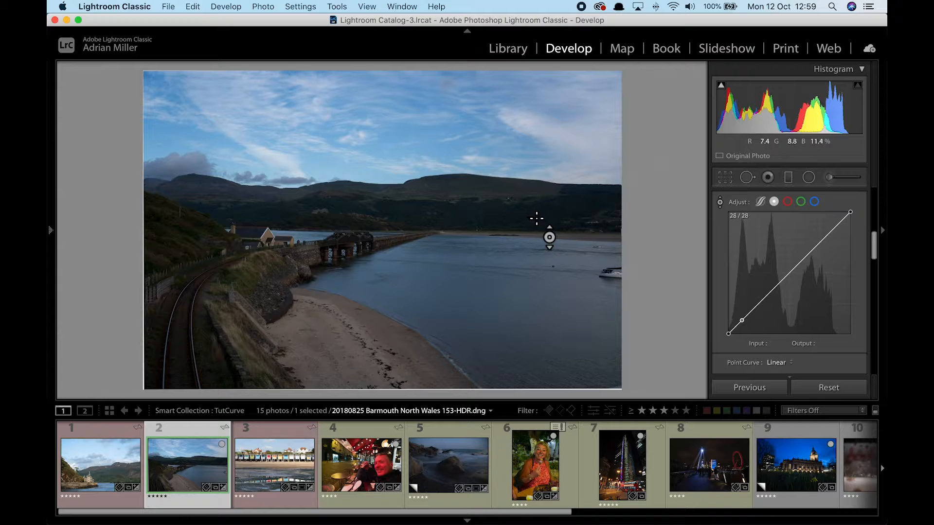
drag(551, 223, 551, 194)
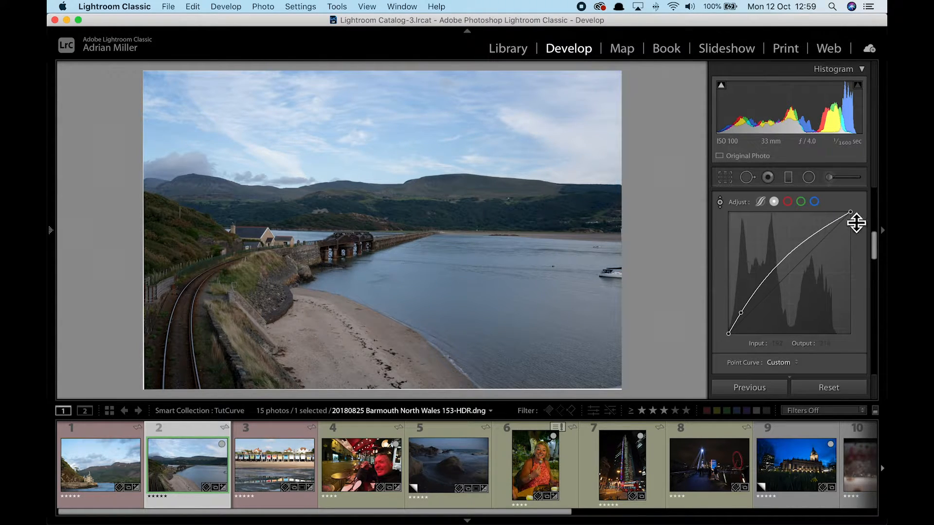
Add a highlight point near 205/207, raise the shadow point, and lift the midtones.
click(825, 228)
drag(828, 230, 830, 237)
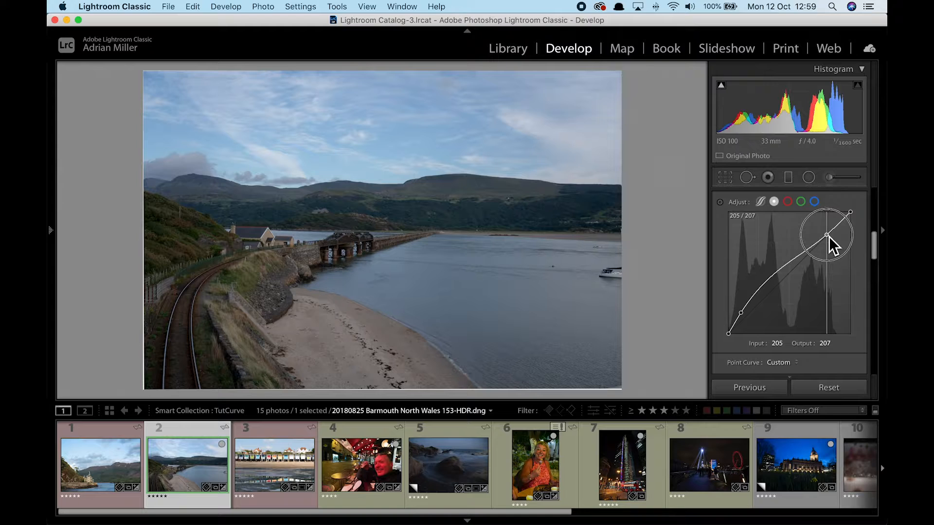
drag(829, 238, 829, 238)
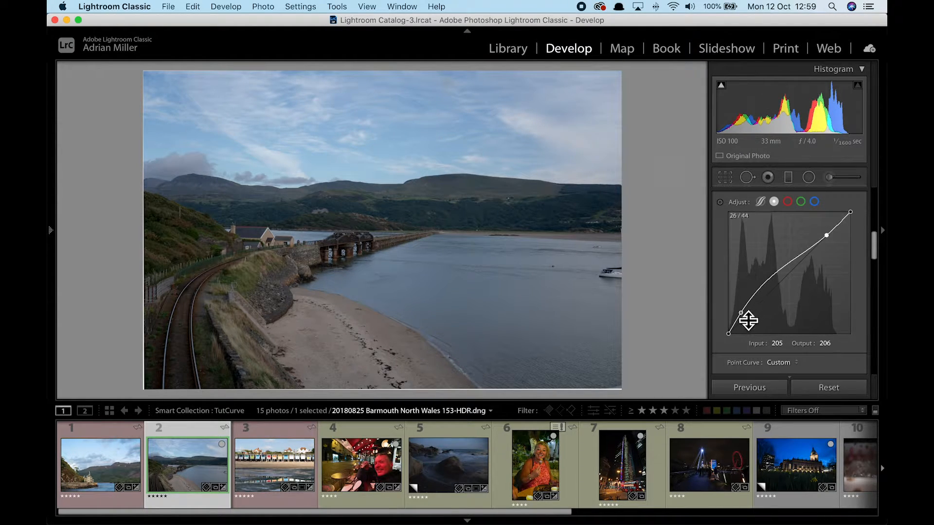
drag(741, 313, 742, 311)
drag(787, 269, 807, 246)
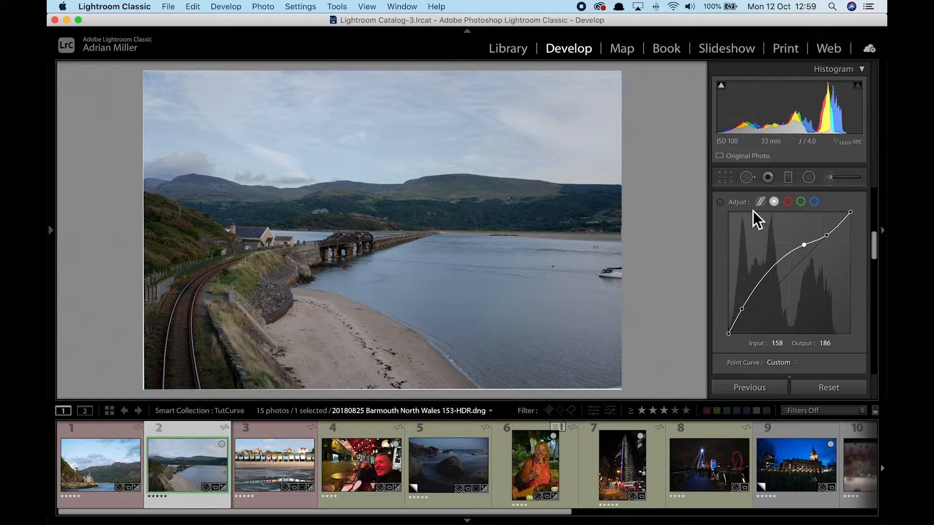
Compare the Barmouth curve off and on, then open the beach-huts photo.
scroll(739, 203, up, 2)
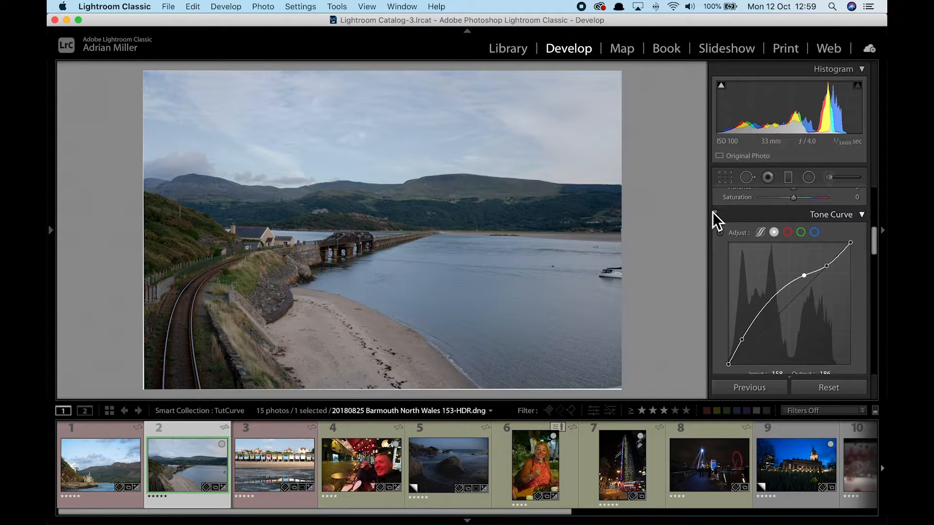
click(716, 215)
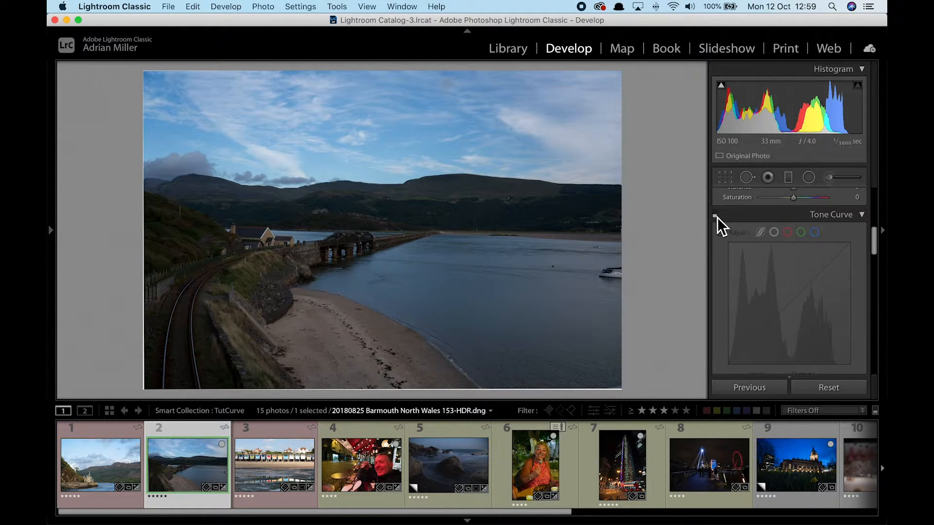
click(716, 214)
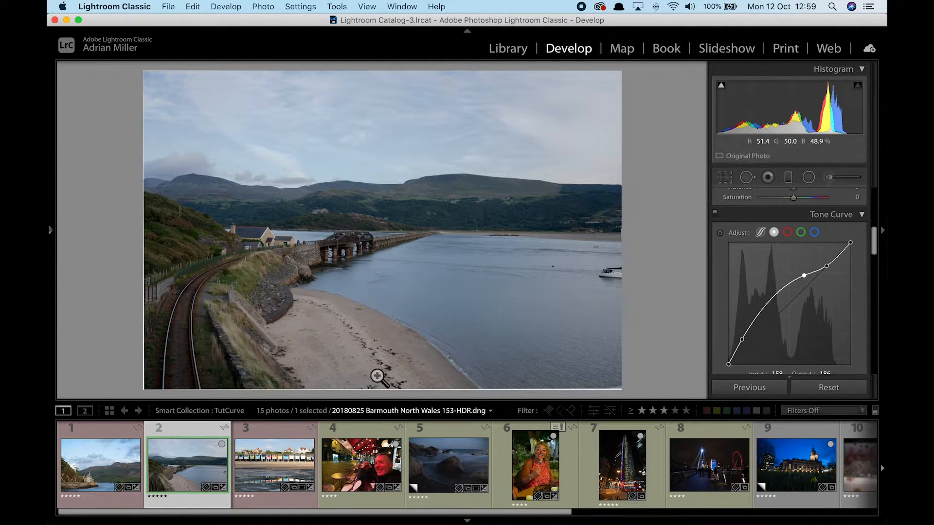
click(270, 466)
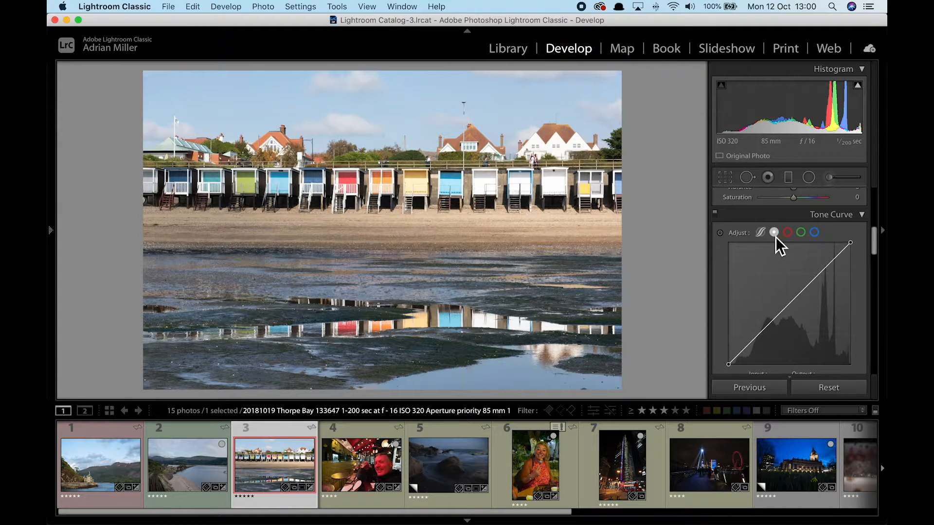
Add curve points near 195/180, 69/43 and 128/115, then open the Paris café photo.
click(822, 277)
drag(822, 277, 825, 281)
click(763, 343)
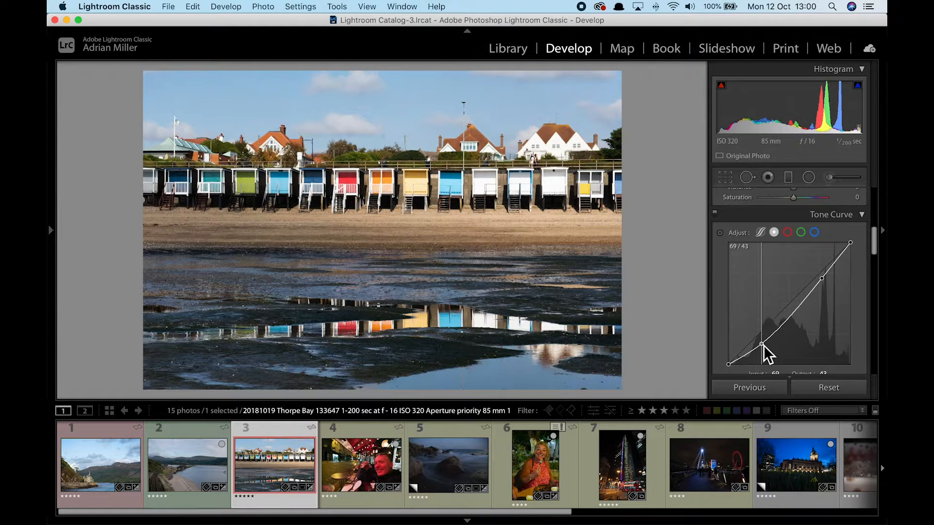
drag(790, 324, 791, 308)
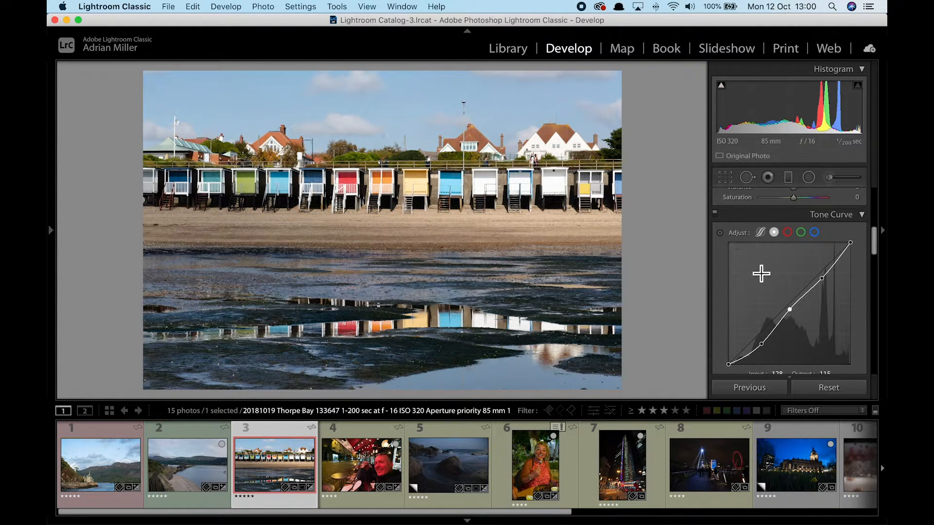
click(715, 216)
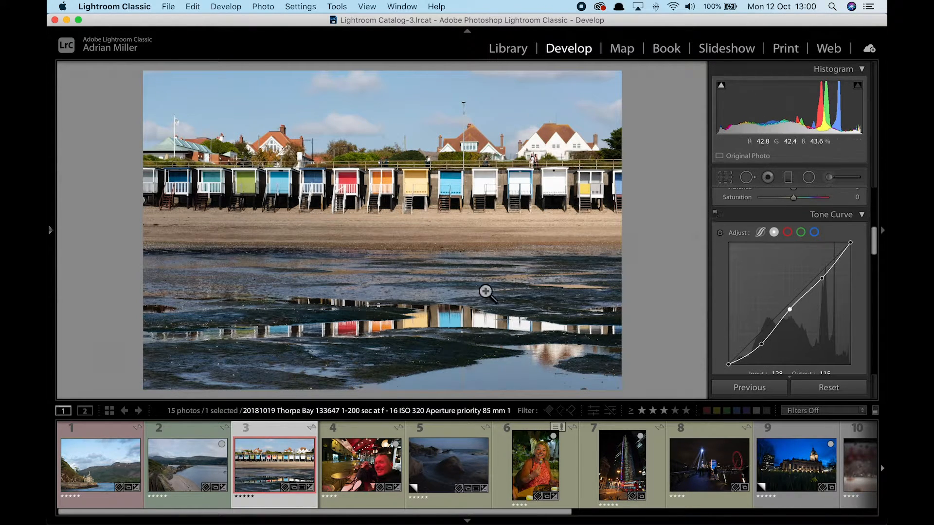
click(355, 466)
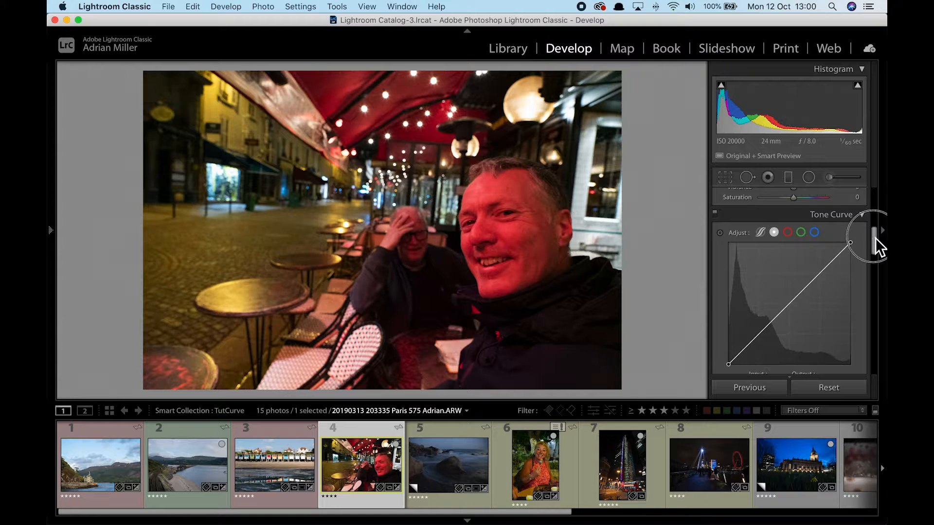
drag(874, 238, 873, 182)
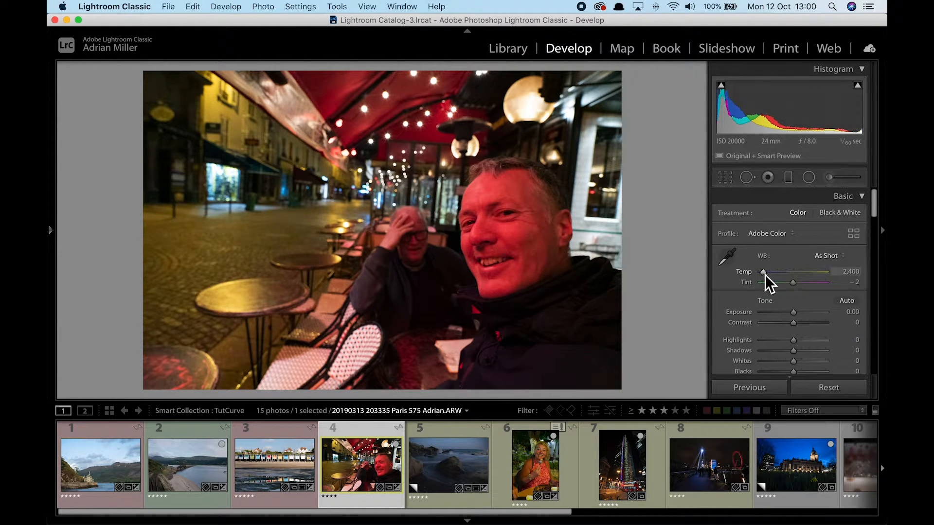
drag(766, 275, 789, 288)
double_click(762, 260)
drag(873, 202, 870, 240)
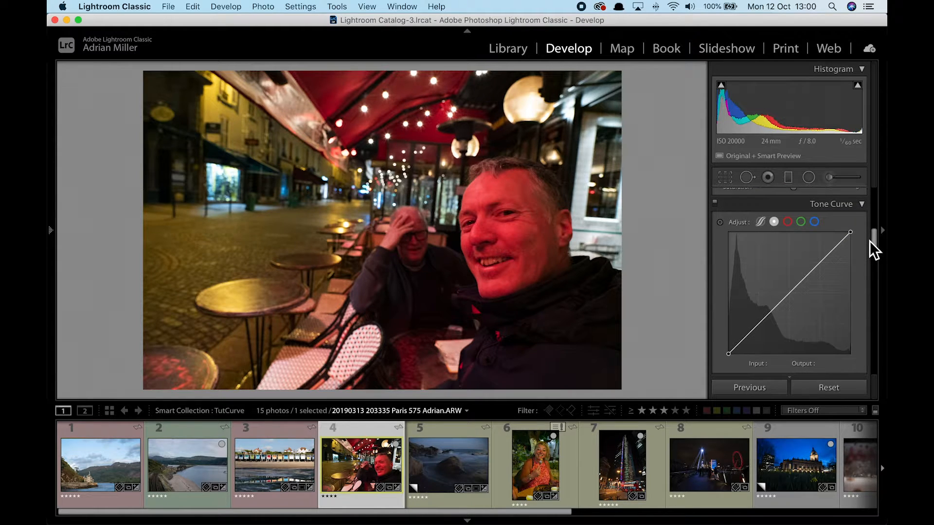
Try lowering the red curve then remove it, and raise the green channel curve.
click(788, 226)
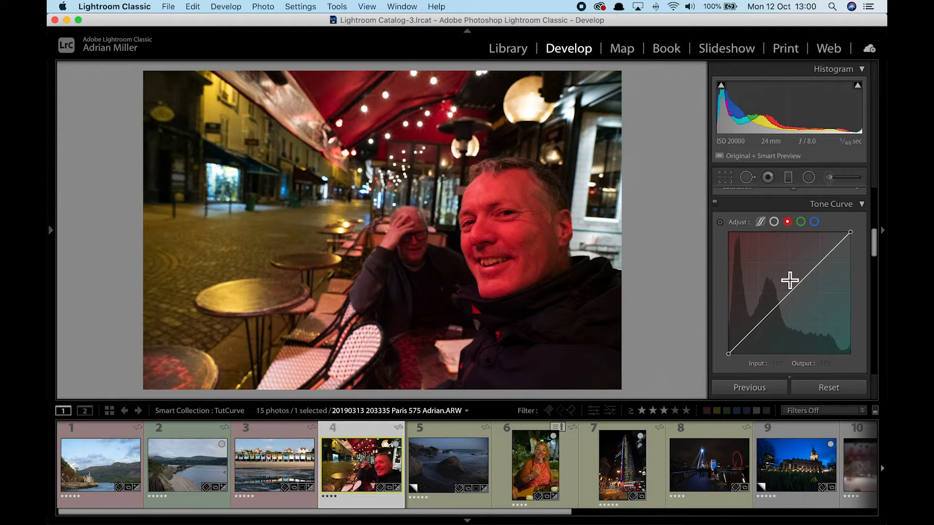
drag(793, 300, 796, 305)
double_click(800, 309)
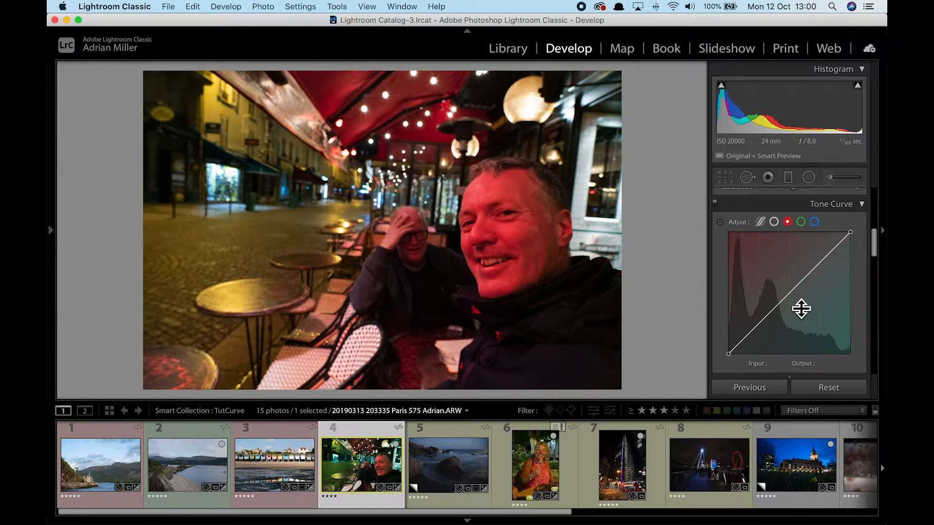
click(800, 222)
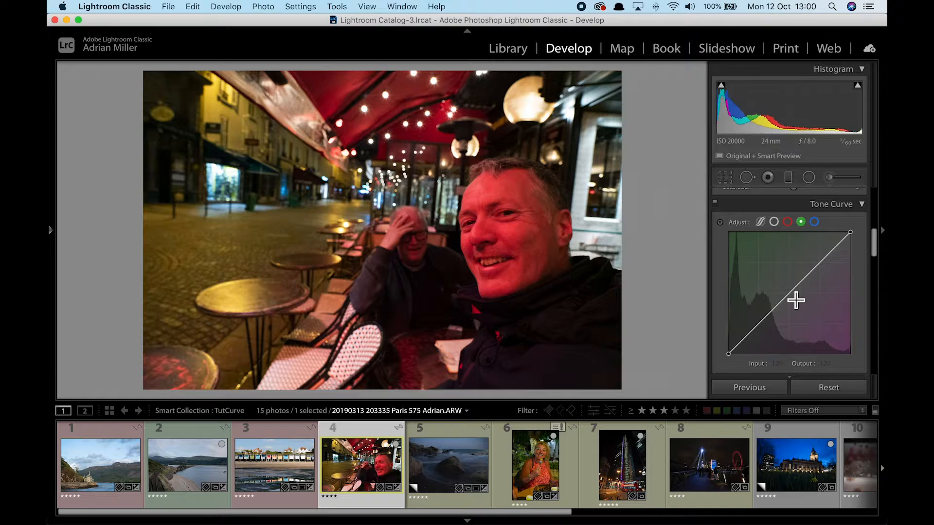
drag(793, 295, 787, 282)
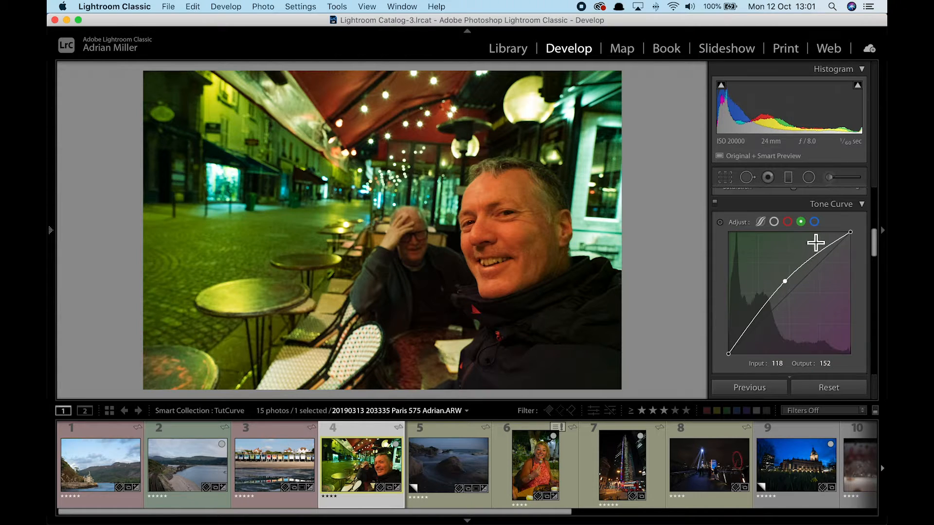
Raise the blue channel curve, compare it with green, and toggle the tone curve off and on.
click(815, 222)
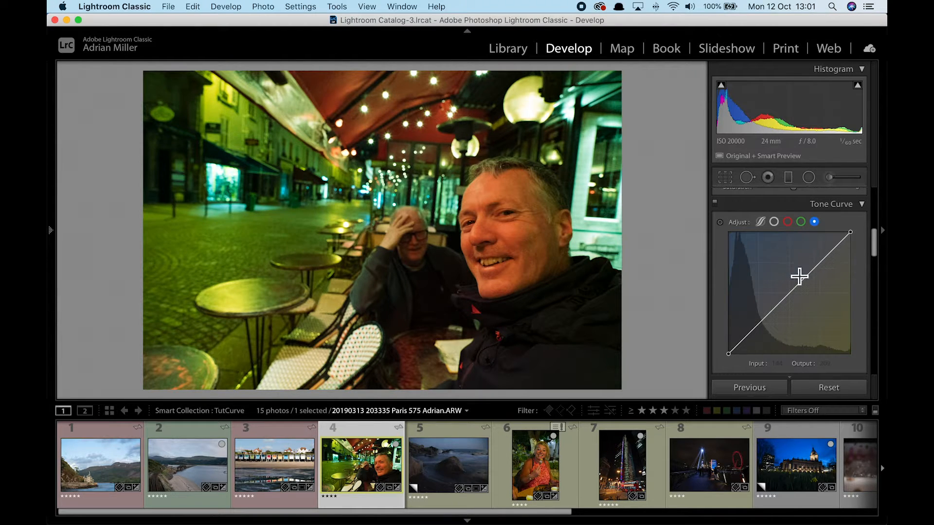
drag(792, 293, 787, 284)
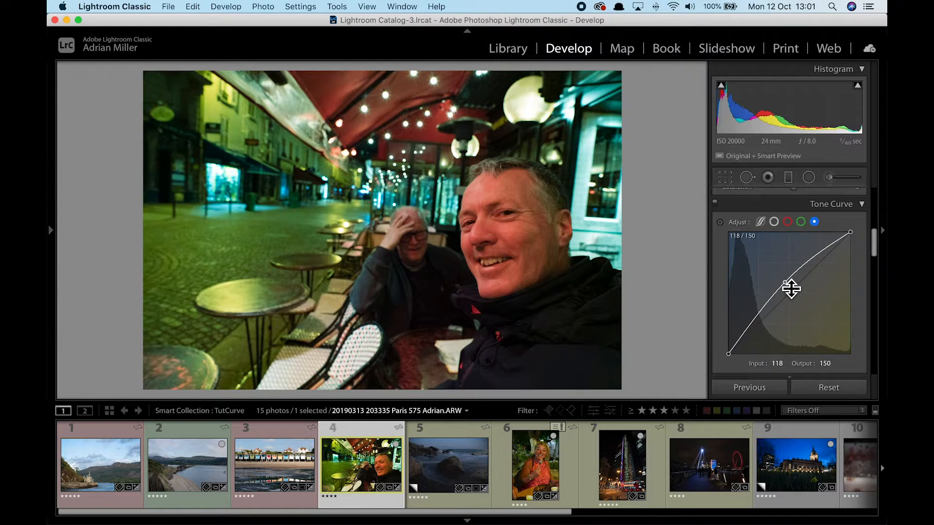
click(801, 223)
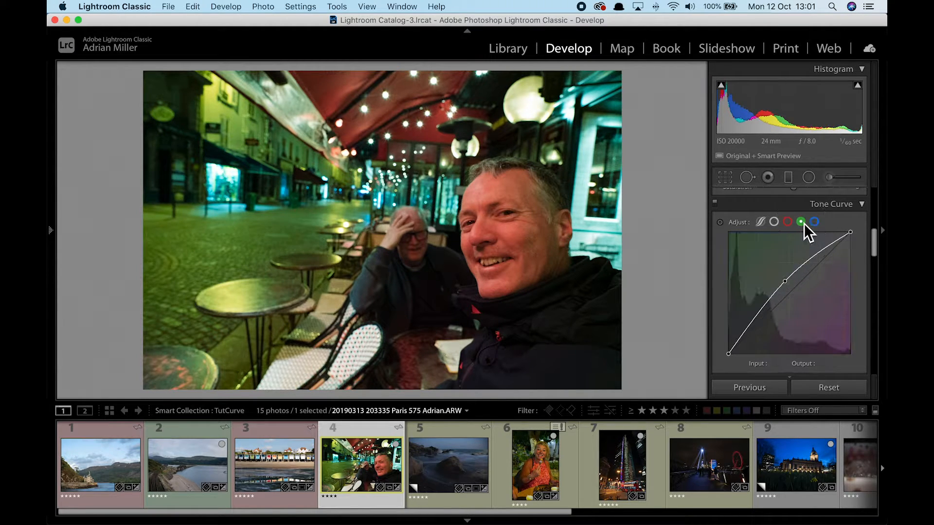
click(813, 223)
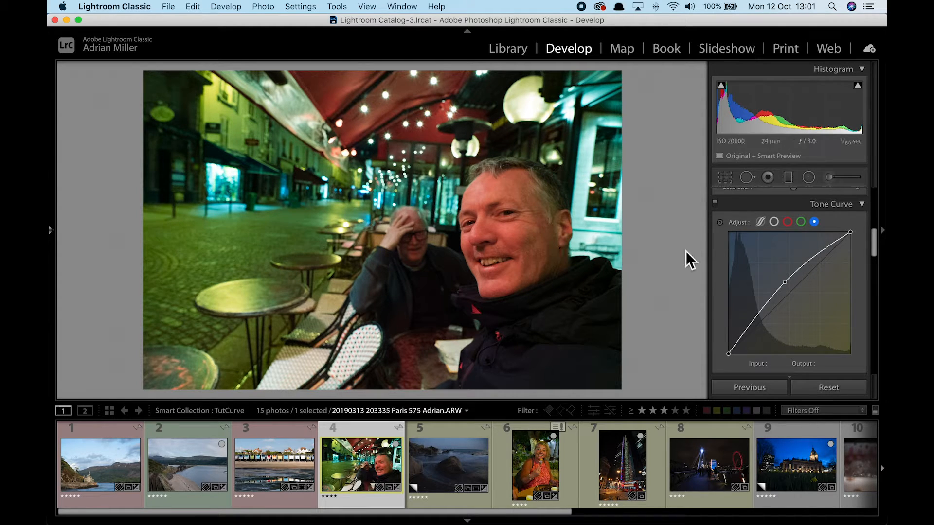
click(715, 206)
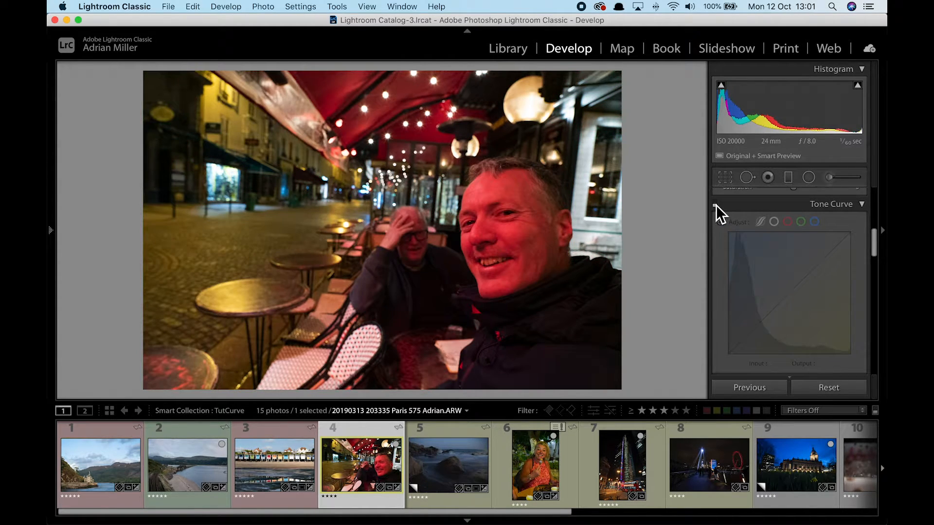
click(715, 205)
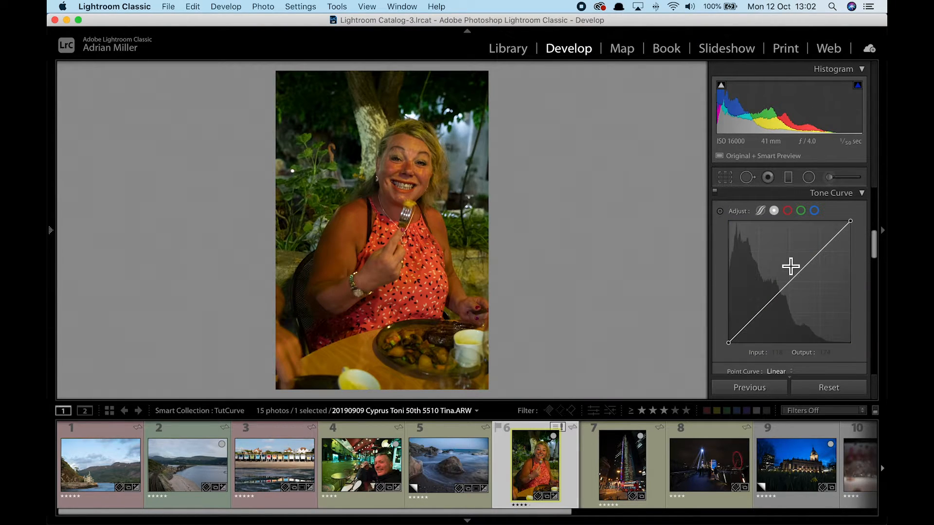
Pull the red and green channel curves slightly down on the Cyprus dinner photo.
click(788, 213)
drag(793, 288, 793, 298)
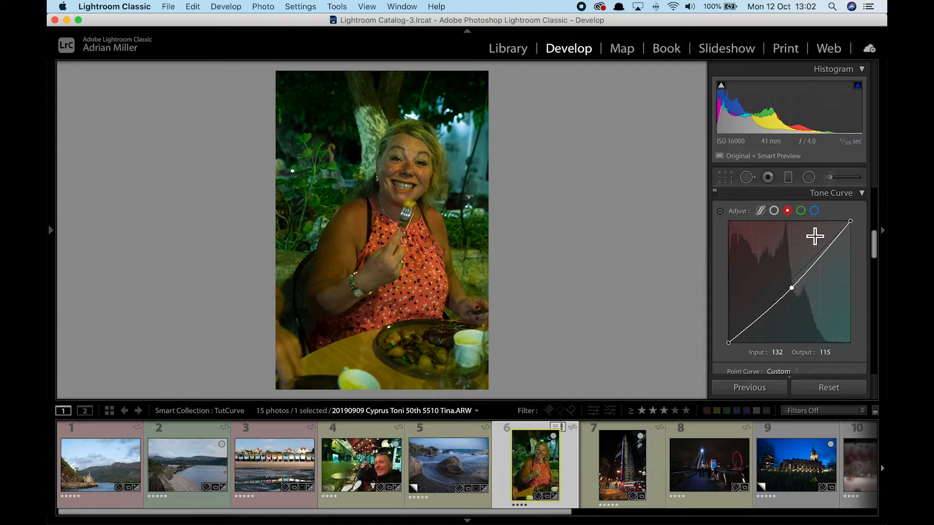
click(800, 211)
drag(794, 282, 796, 291)
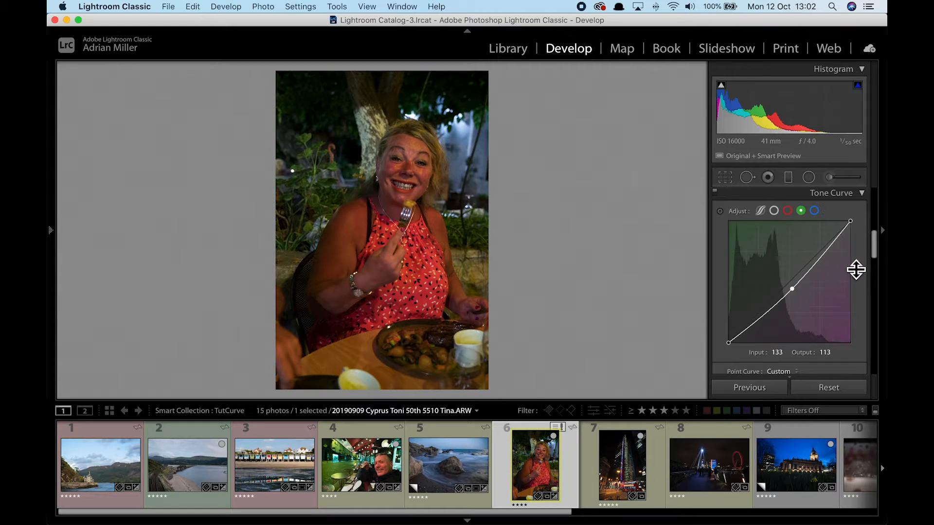
Set Exposure to about +1.15 and Vibrance to -63, then compare before and after.
drag(876, 253, 875, 202)
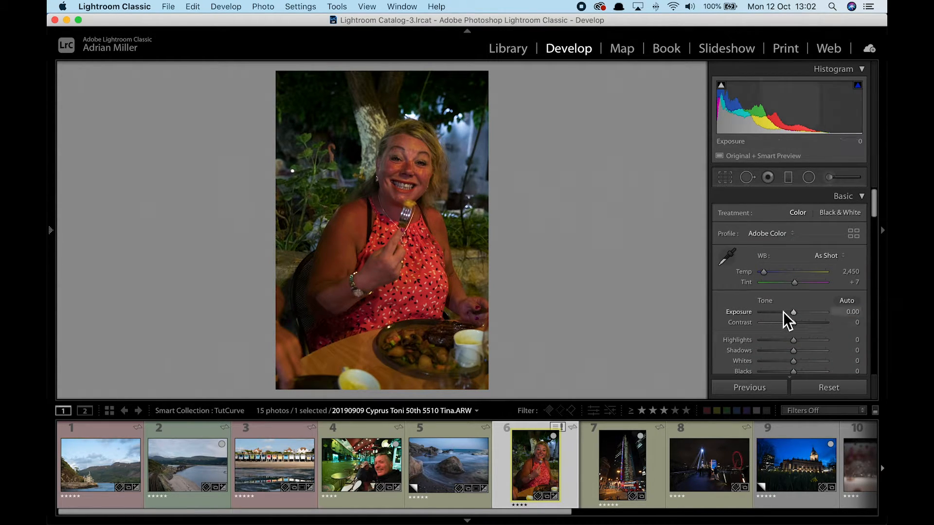
drag(794, 314, 802, 315)
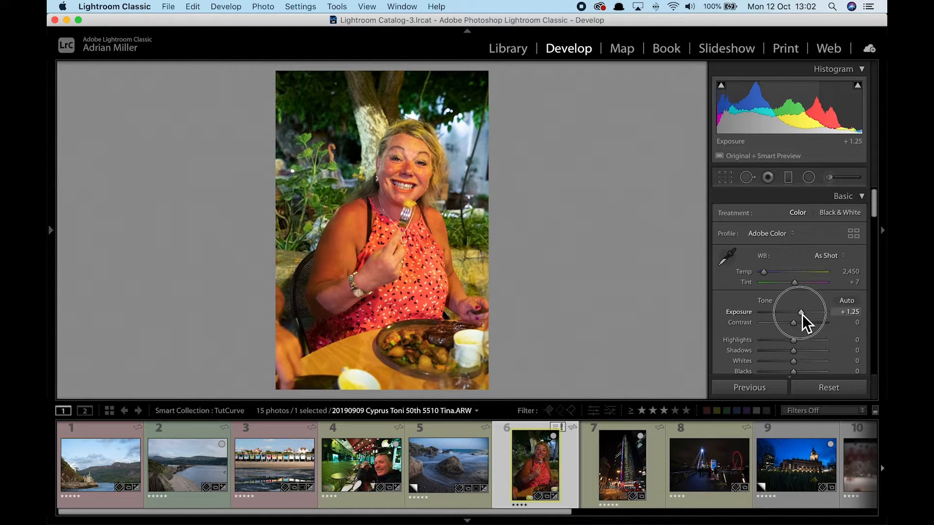
scroll(802, 314, down, 5)
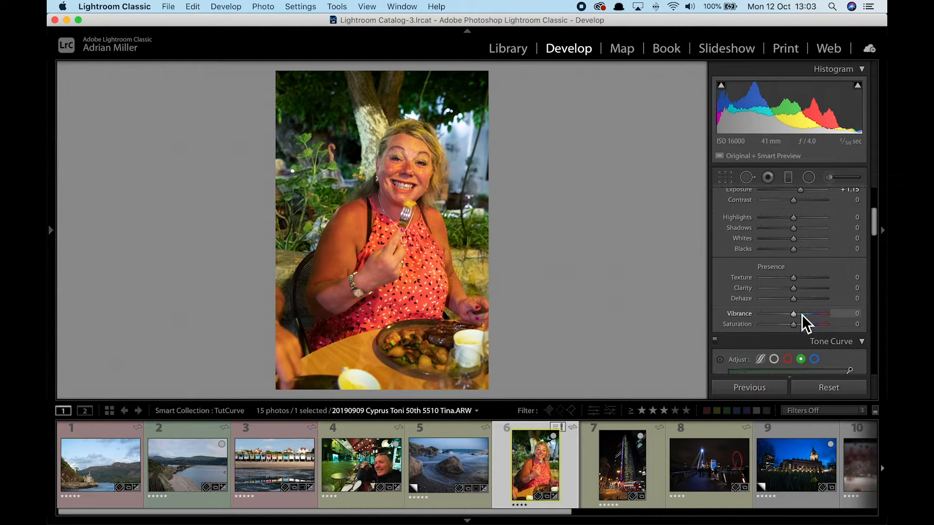
drag(795, 317, 776, 316)
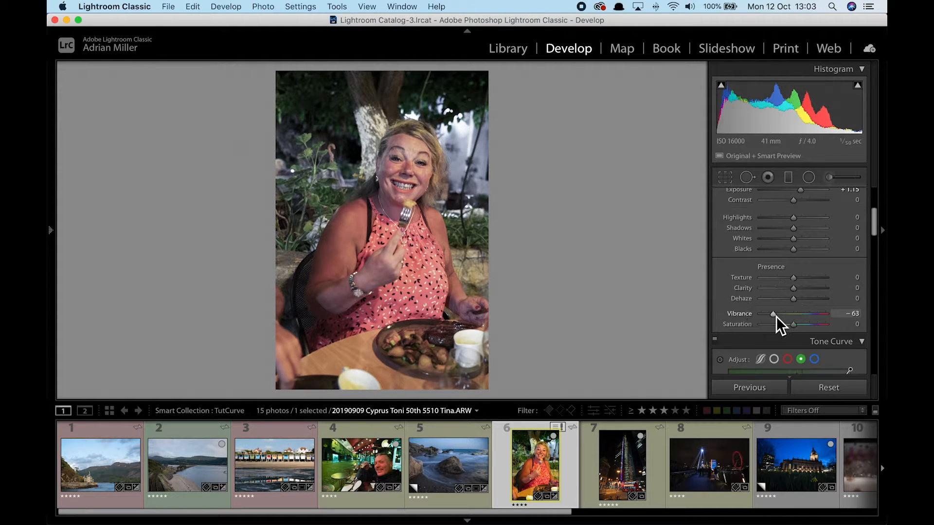
key(backslash)
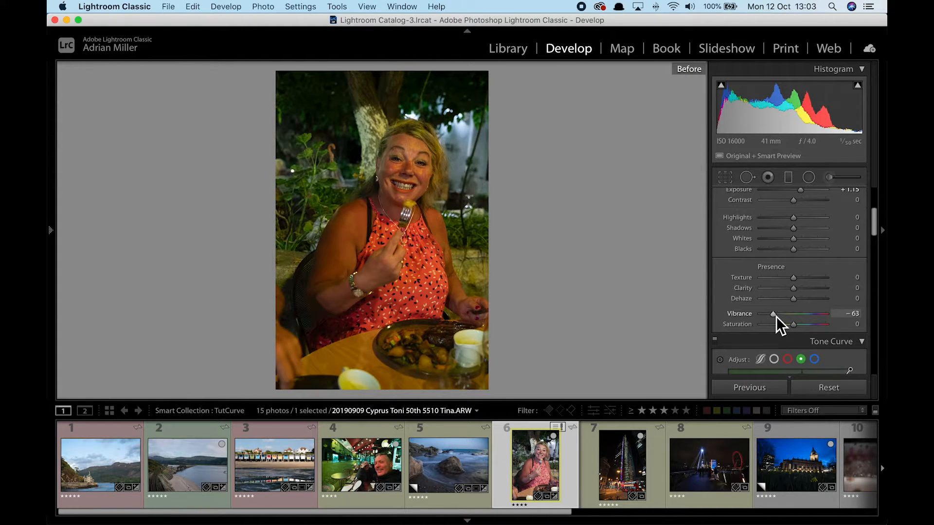
key(backslash)
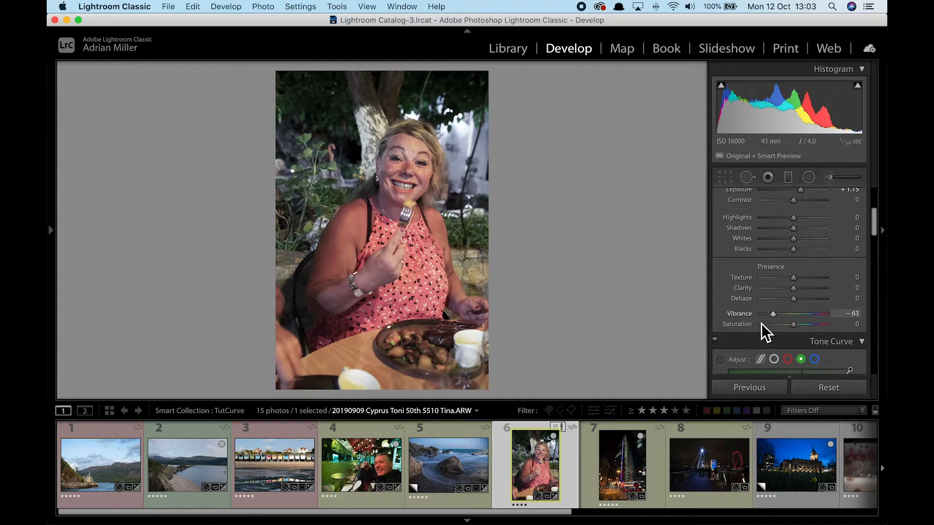
Open the London tower night photo and raise its blue curve to 99/167.
click(613, 464)
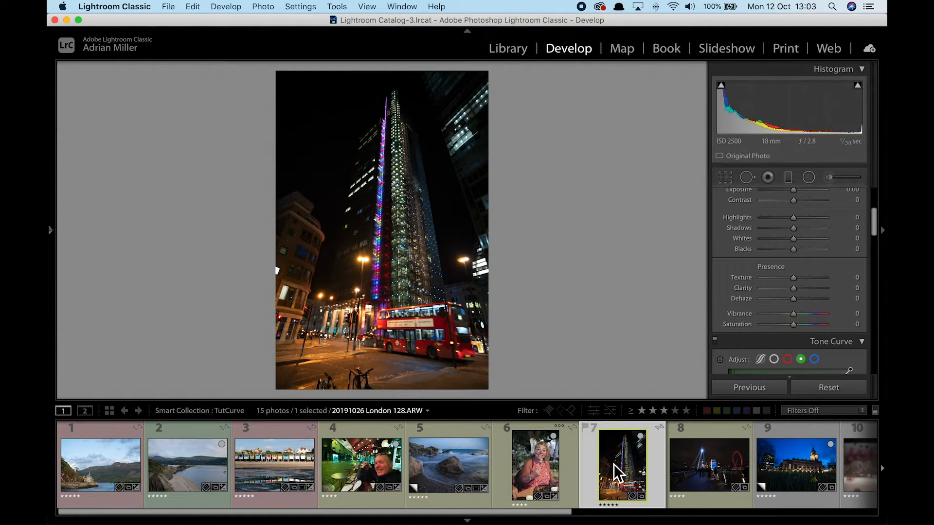
scroll(821, 323, down, 5)
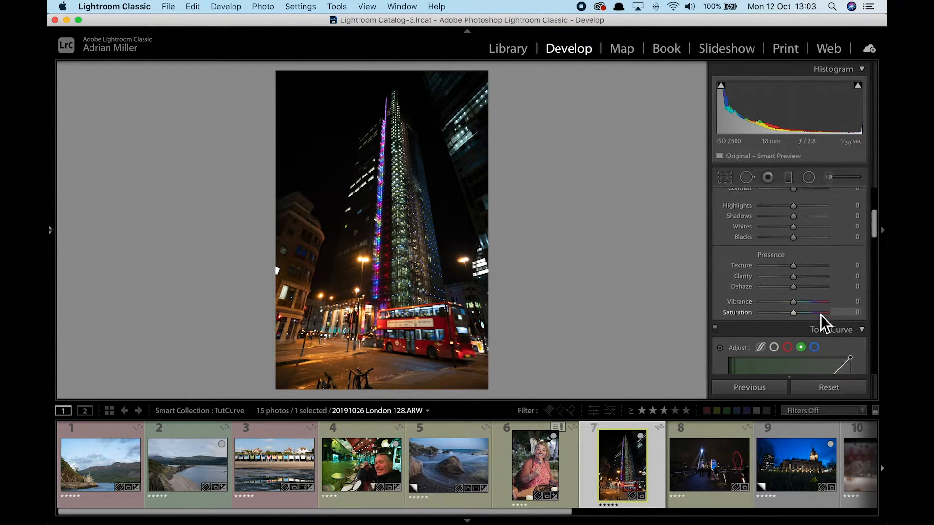
scroll(823, 320, down, 2)
click(815, 218)
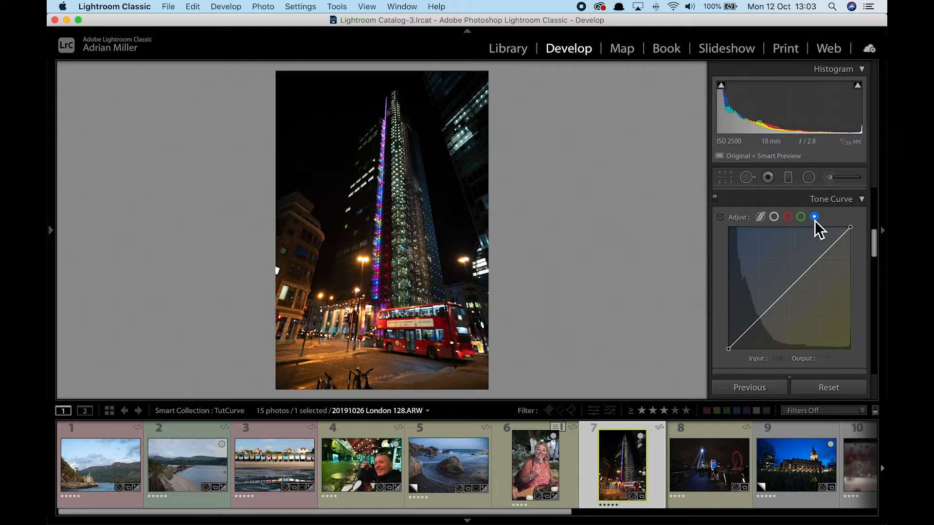
drag(791, 297, 782, 276)
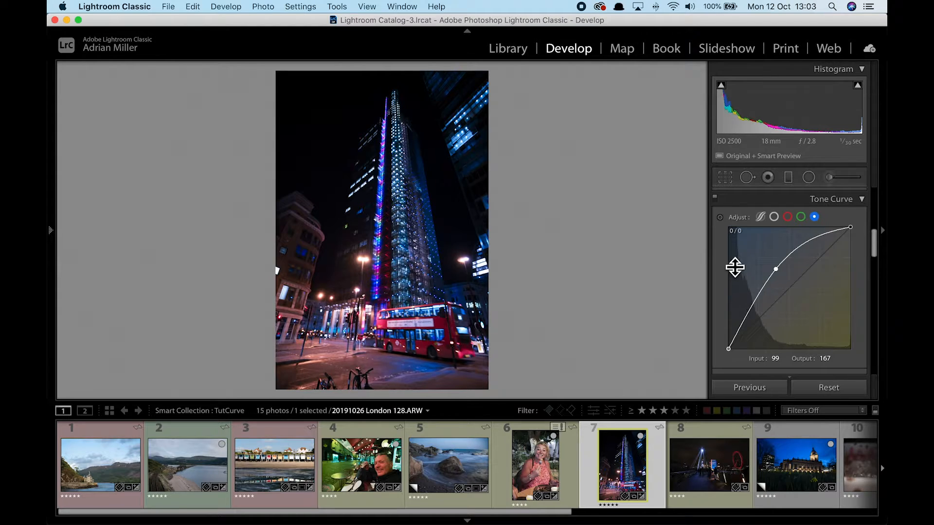
Compare the tone curve off and on, then open the London Eye bridge photo.
click(716, 201)
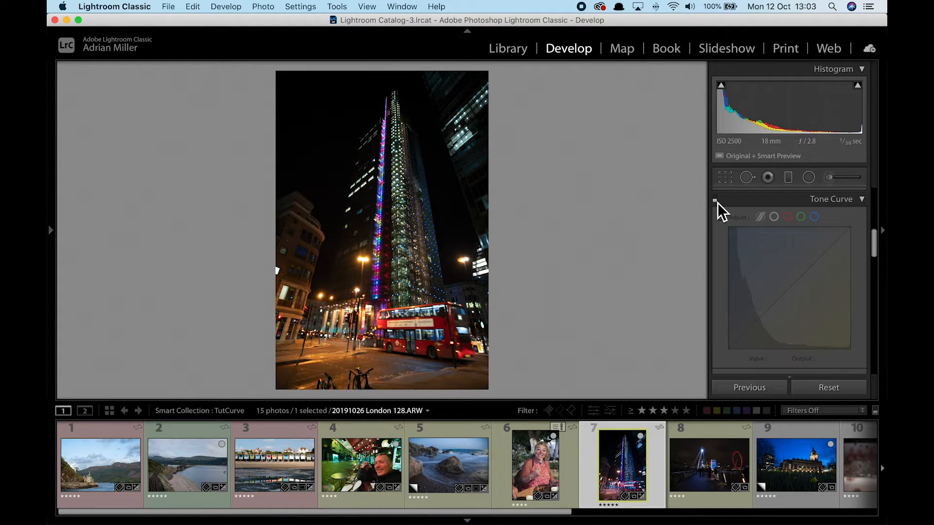
click(716, 200)
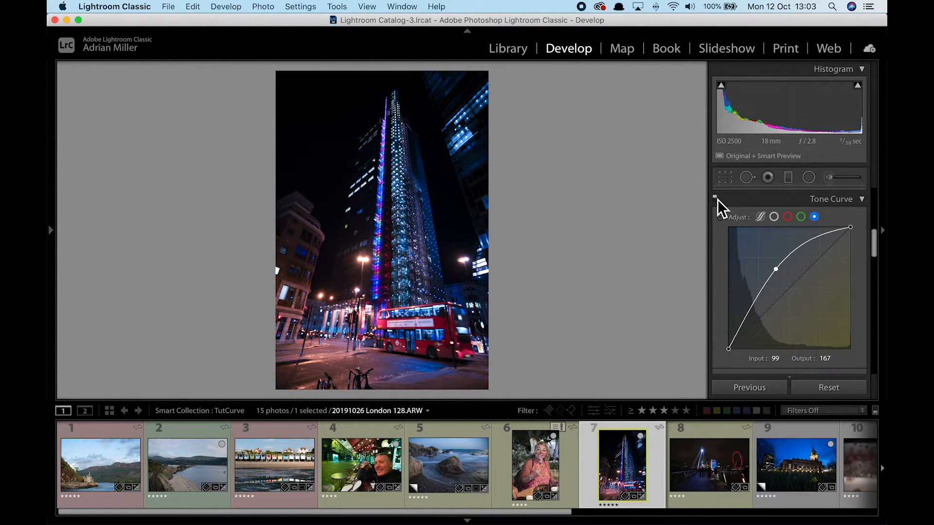
click(705, 471)
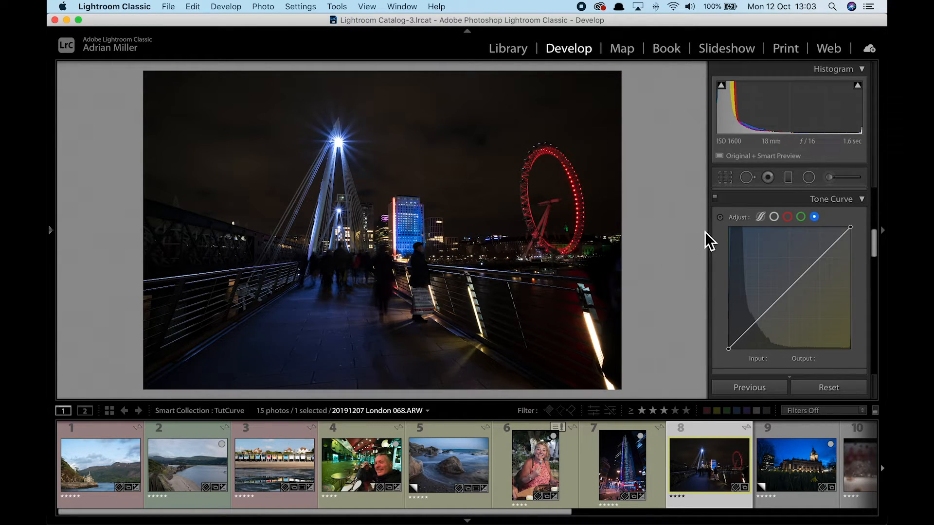
Lift the RGB curve by dragging on the bridge photo, then add highlight and 15/31 shadow points.
click(772, 217)
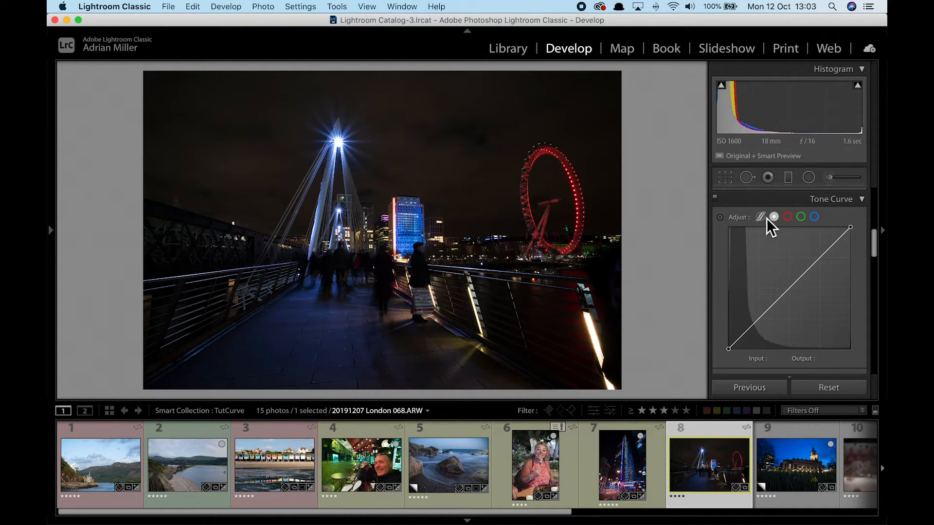
click(722, 219)
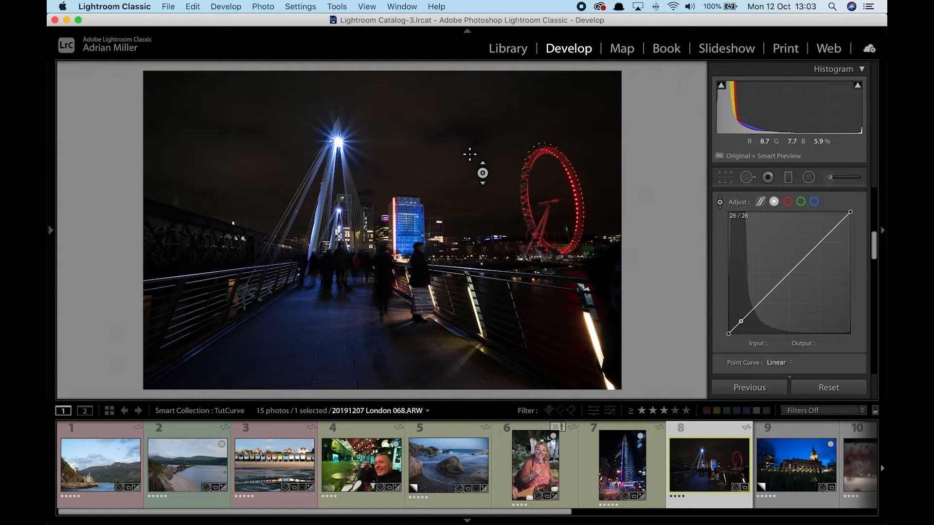
drag(447, 146, 448, 131)
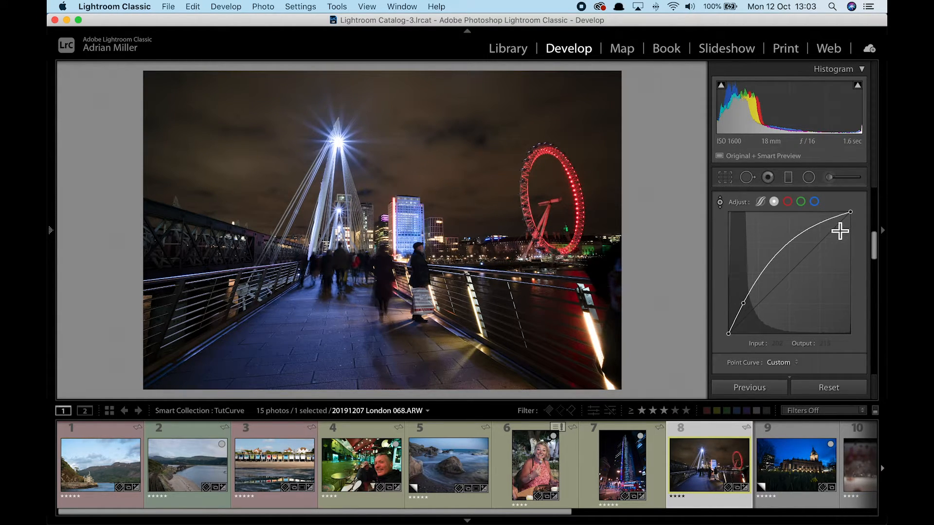
mouse_move(841, 226)
mouse_down()
mouse_move(838, 216)
mouse_move(846, 228)
mouse_up()
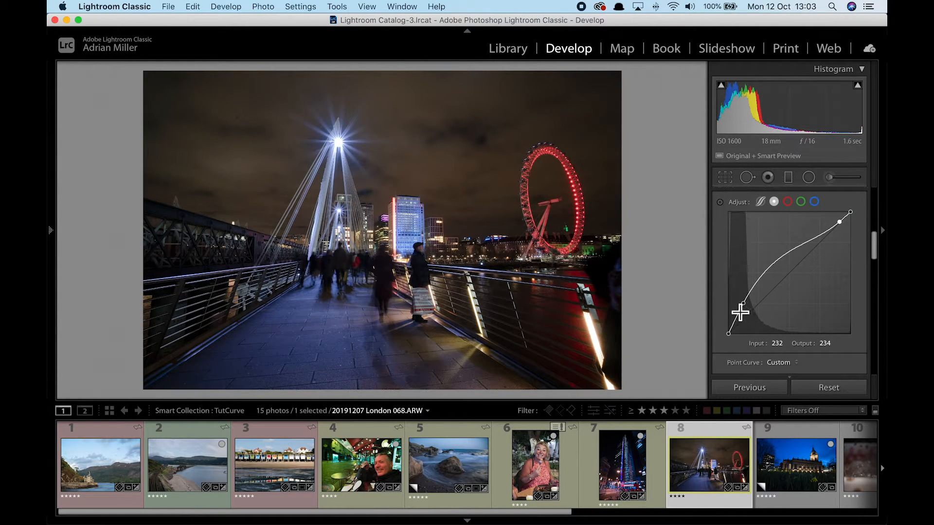
drag(737, 322, 738, 320)
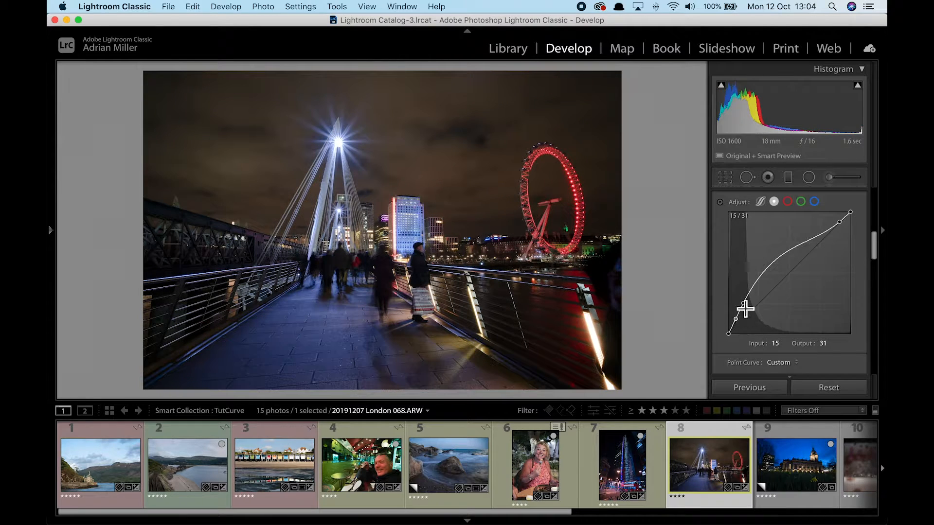
Add midtone points, raising one to 116/179, lower the shadow point, and nudge the lower midtone up.
click(760, 279)
click(779, 264)
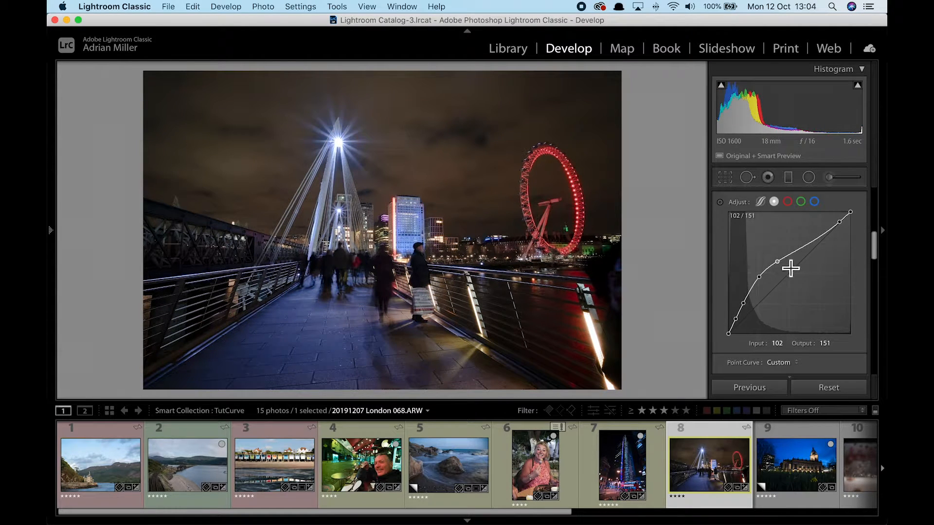
drag(778, 262, 786, 250)
drag(736, 320, 740, 320)
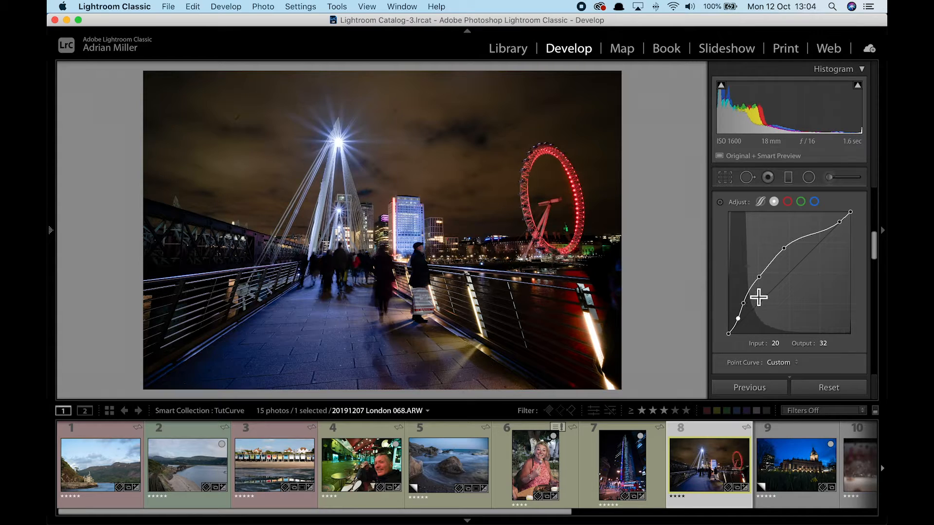
drag(760, 277, 761, 277)
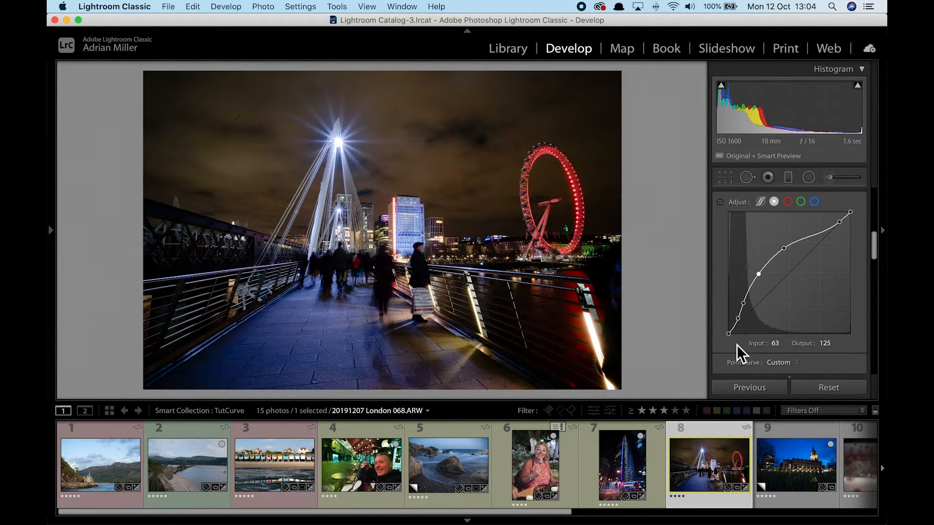
Compare the bridge photo's curve off and on, then open the Birmingham church photo.
scroll(722, 200, up, 2)
click(715, 214)
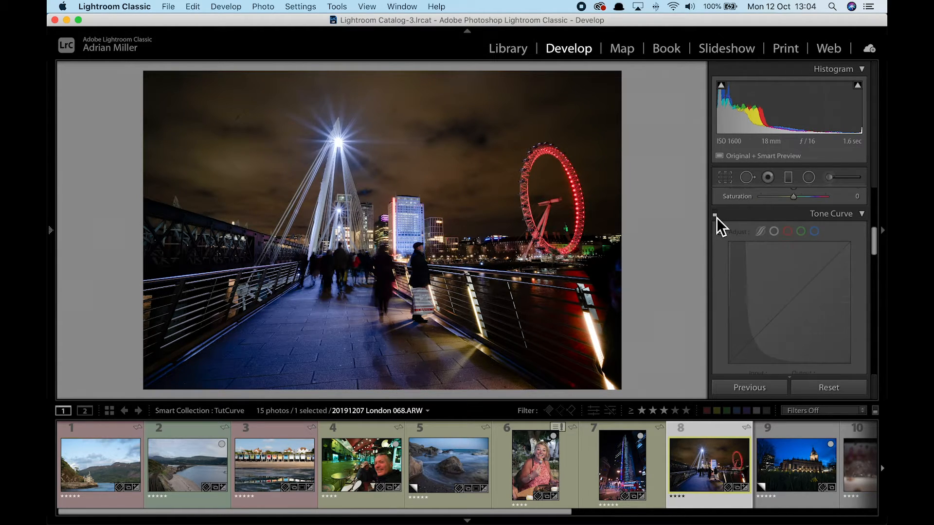
click(715, 214)
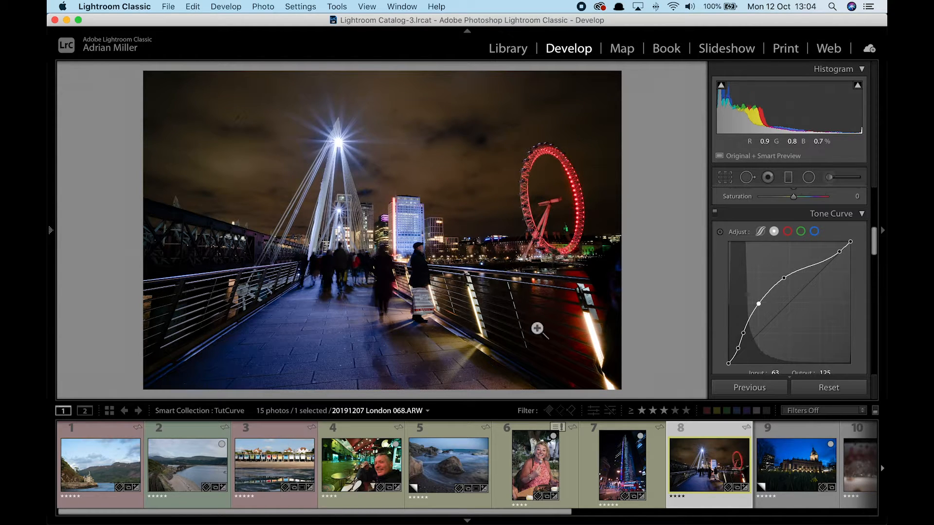
click(788, 470)
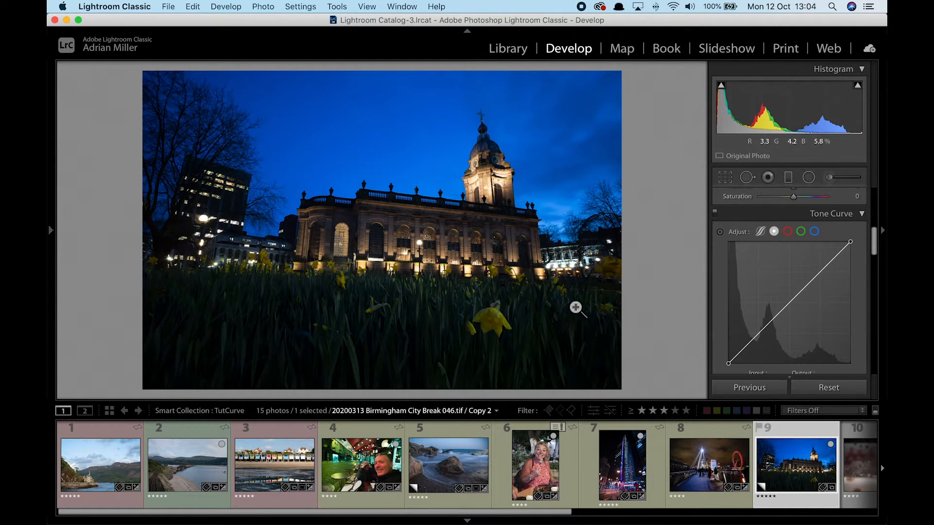
Lift the RGB curve from the daffodil with the Targeted Adjustment tool; try and remove a Blue point.
click(719, 231)
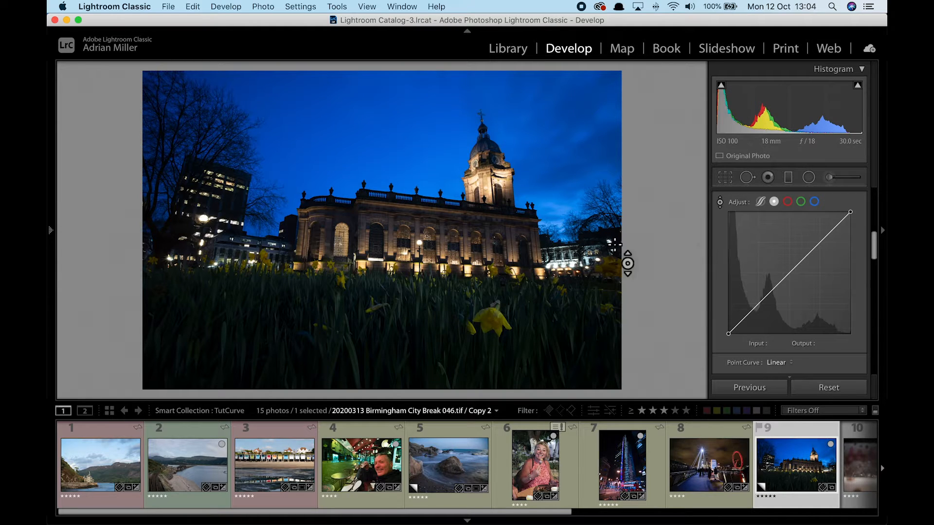
drag(498, 327, 498, 295)
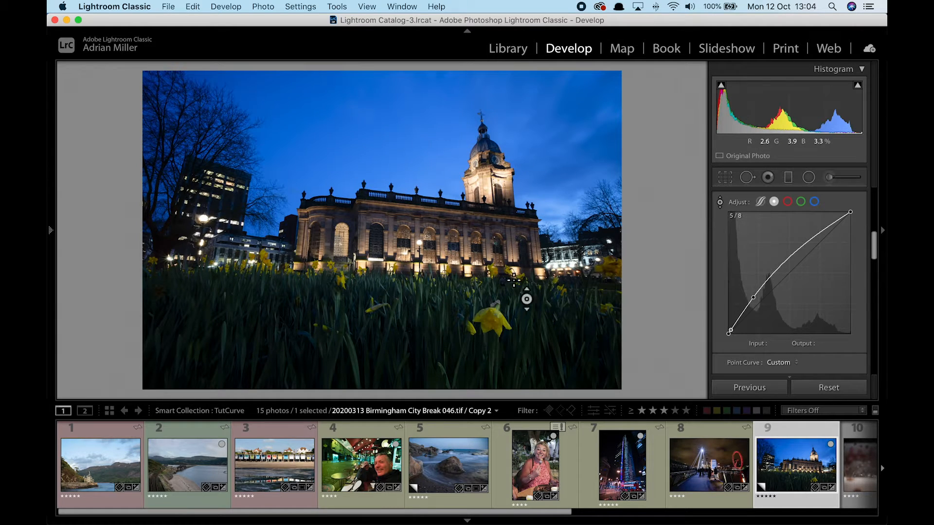
click(813, 201)
drag(799, 279, 791, 258)
double_click(794, 262)
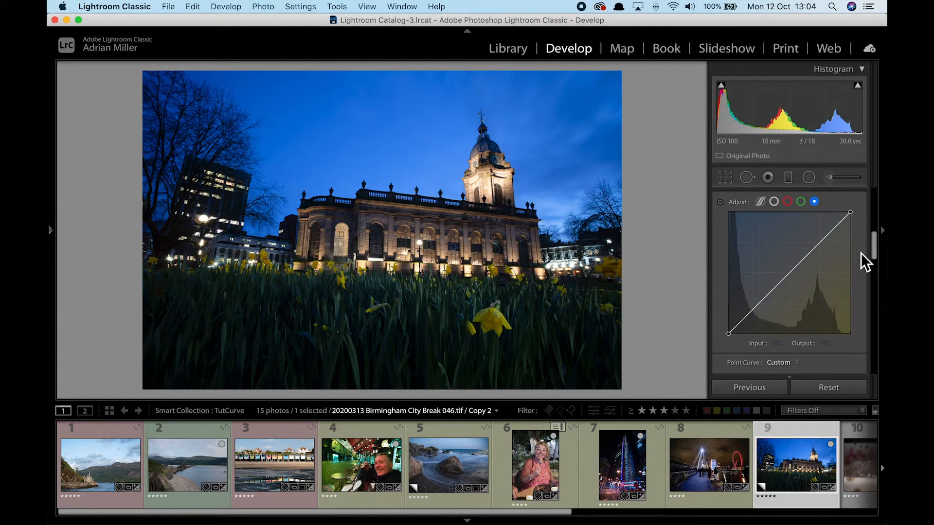
drag(877, 254, 878, 278)
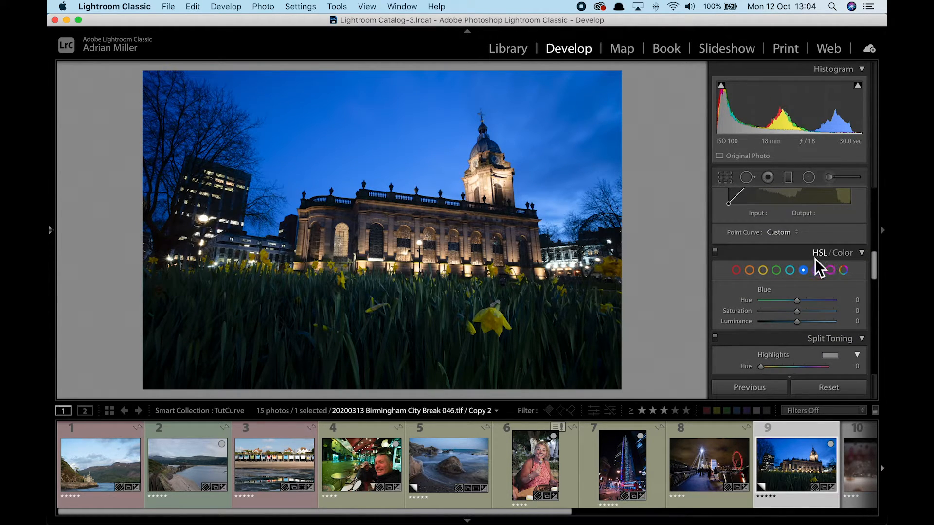
Boost HSL Blue saturation and raise the Basic Highlights slider.
mouse_move(798, 312)
mouse_down()
mouse_move(808, 314)
mouse_move(791, 325)
mouse_up()
drag(874, 261, 880, 183)
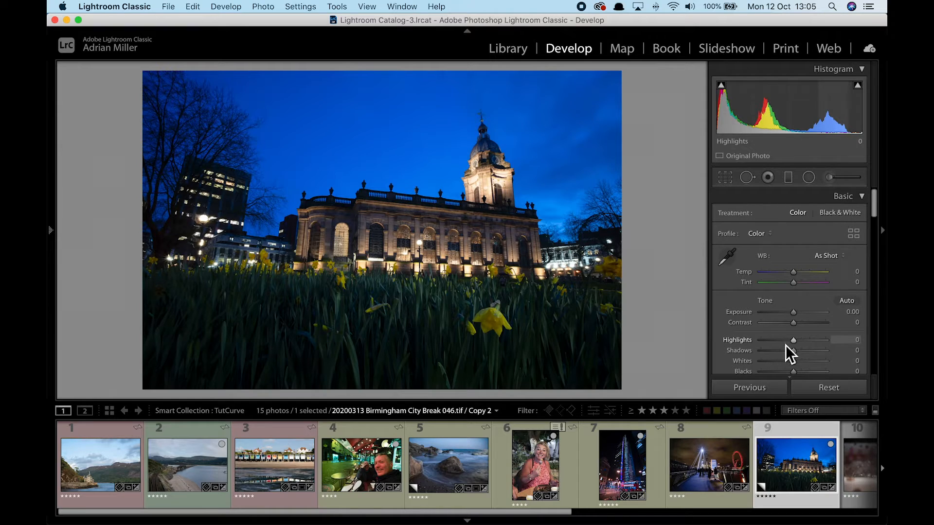
mouse_move(794, 340)
mouse_down()
mouse_move(817, 350)
mouse_move(809, 343)
mouse_up()
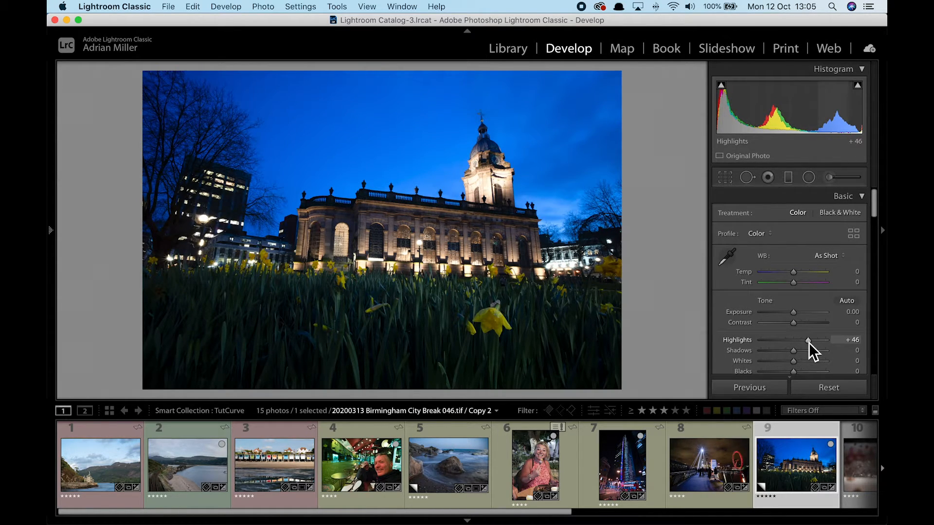
Brush a tower mask with Exposure -0.17, Highlights -53 and Clarity 78, then compare with the original.
click(830, 178)
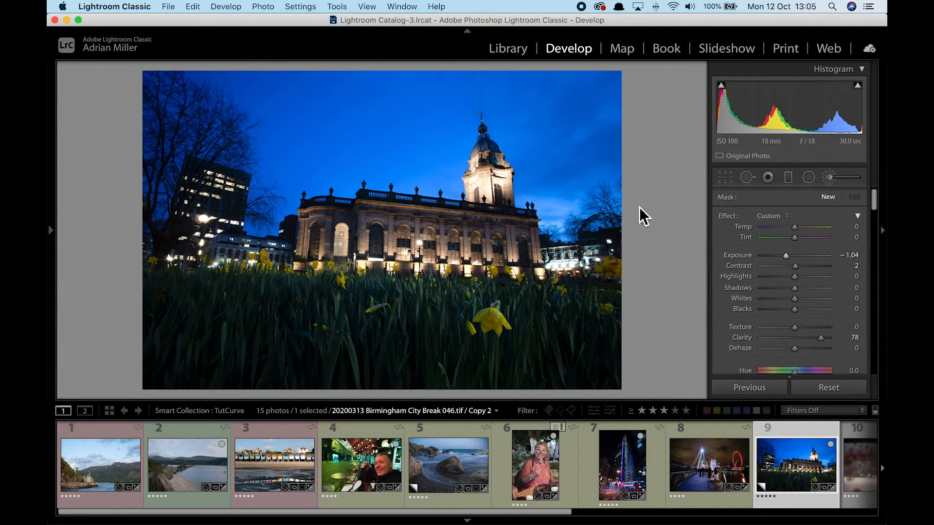
mouse_move(484, 182)
mouse_down()
mouse_move(502, 199)
mouse_move(476, 174)
mouse_move(469, 185)
mouse_up()
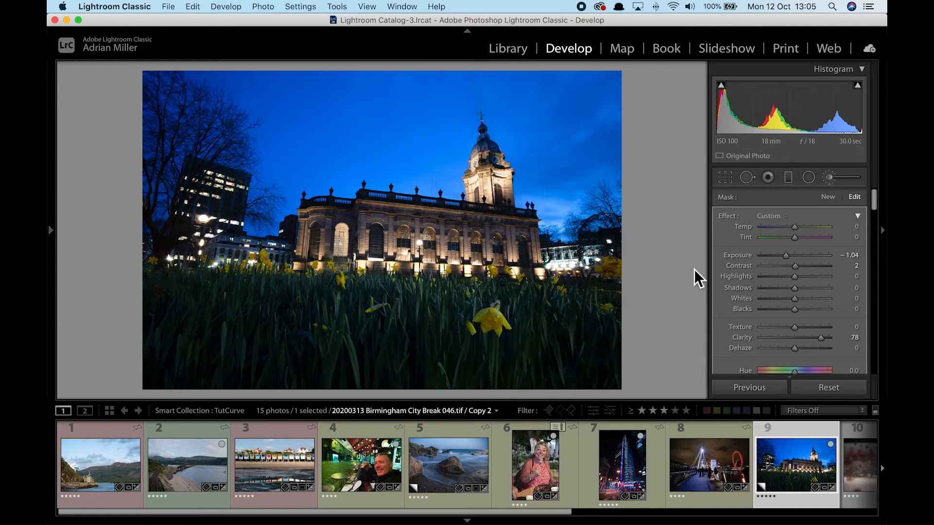
click(778, 277)
click(794, 256)
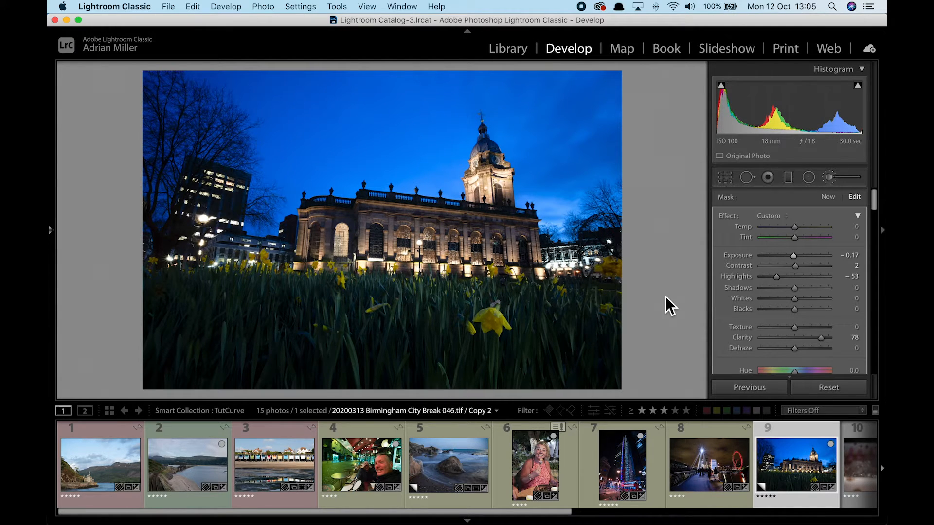
key(backslash)
key(backslash)
scroll(583, 448, down, 5)
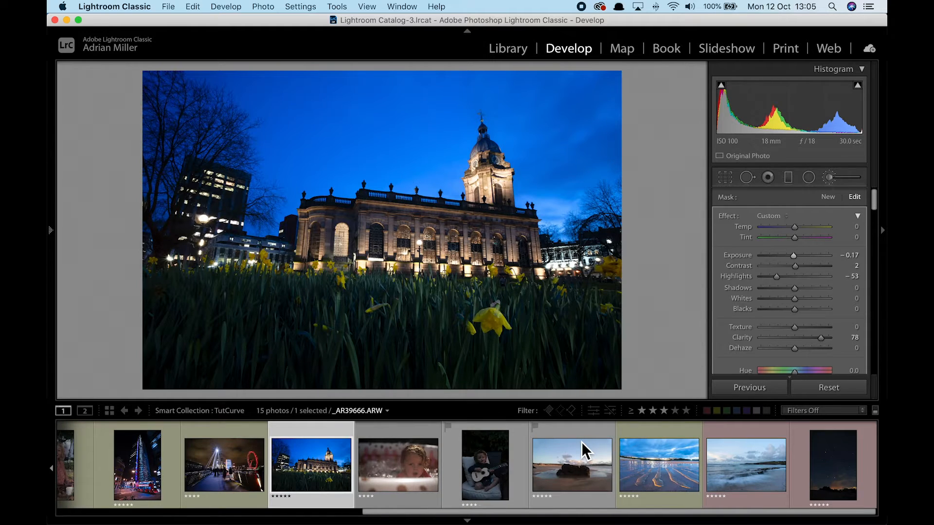
On the paddling-pool photo, lift the face midtones 76→109 on the RGB curve; add points 221/225 and 17/18.
click(392, 468)
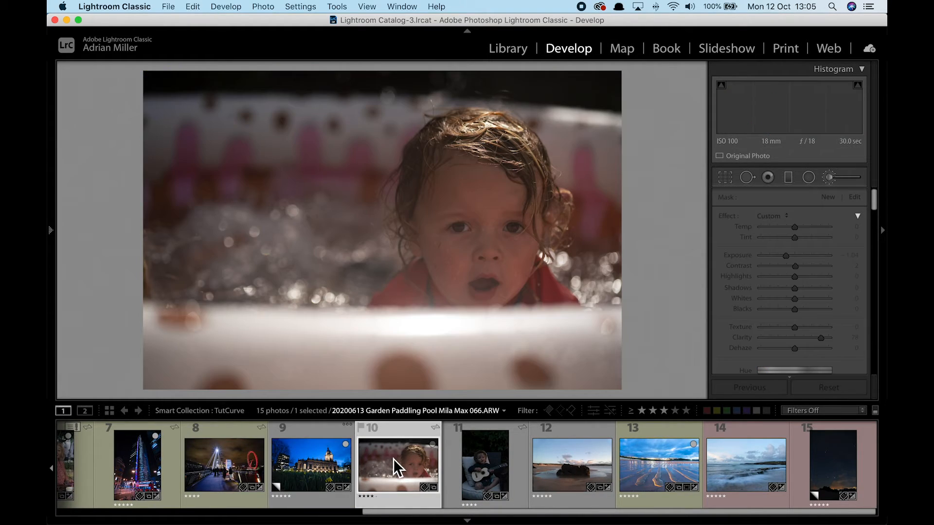
click(753, 177)
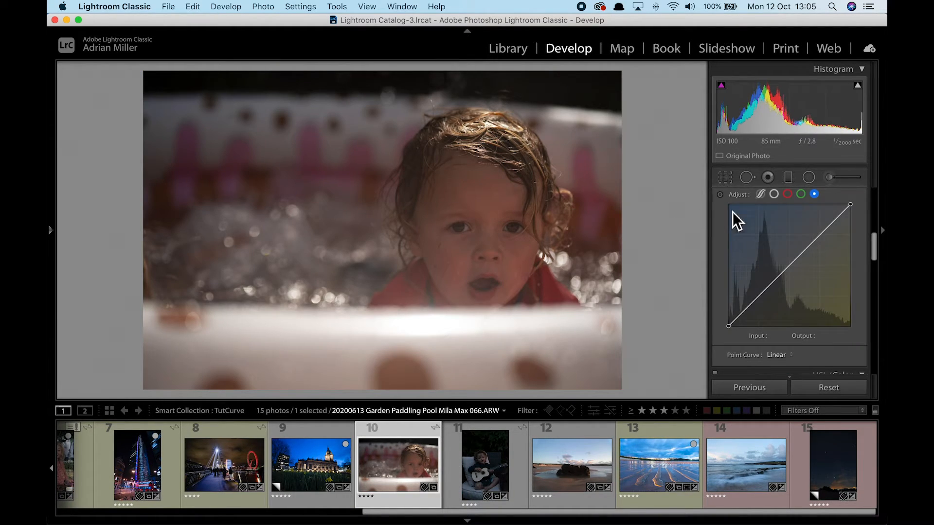
click(775, 197)
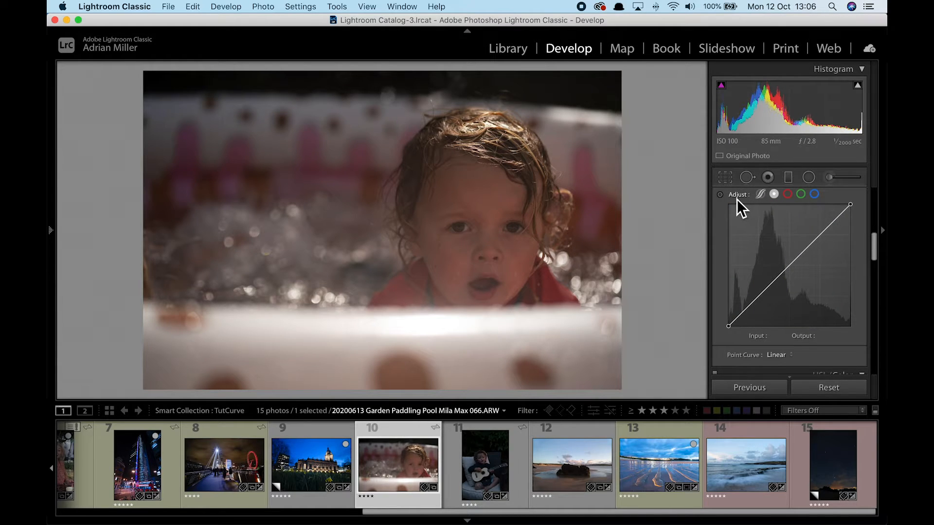
click(720, 195)
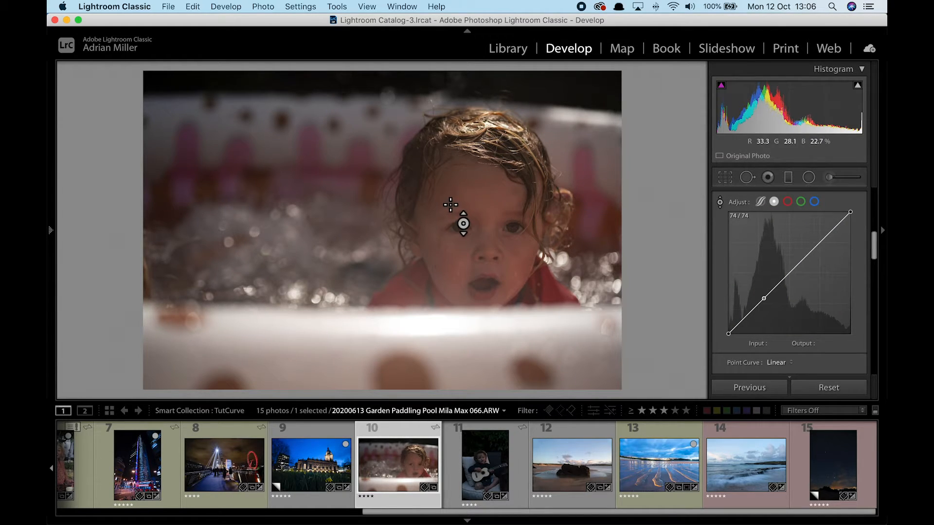
drag(456, 203, 456, 174)
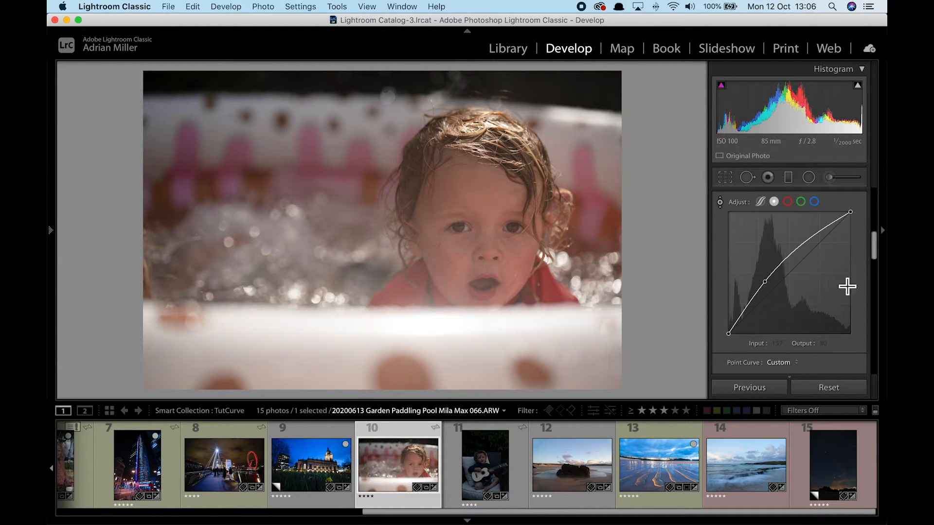
drag(836, 226, 836, 228)
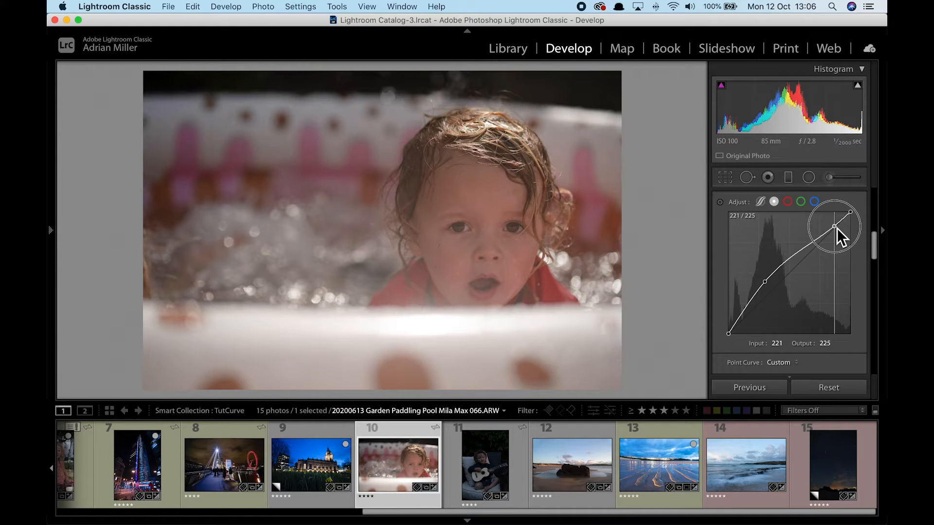
drag(736, 322, 739, 327)
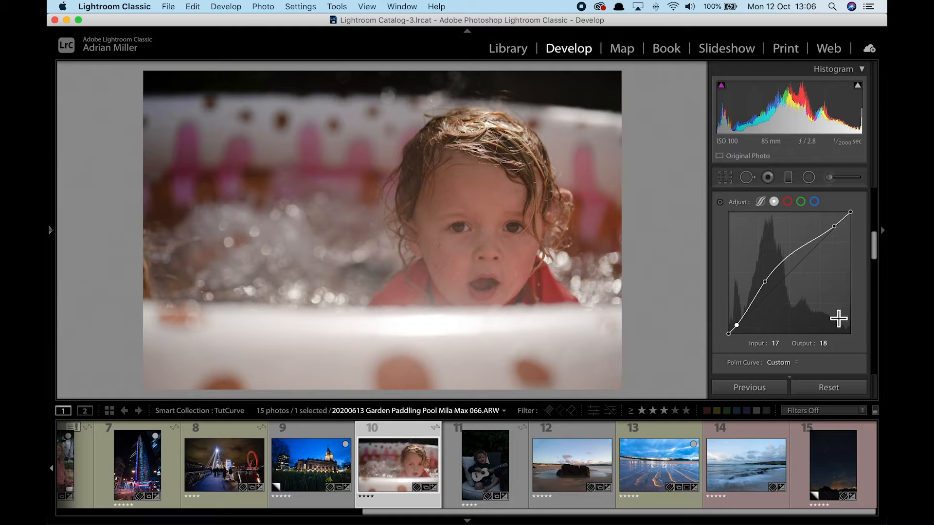
Set Contrast +34, Vibrance -19 and Dehaze +17 in Basic, then compare before and after.
drag(874, 250, 880, 214)
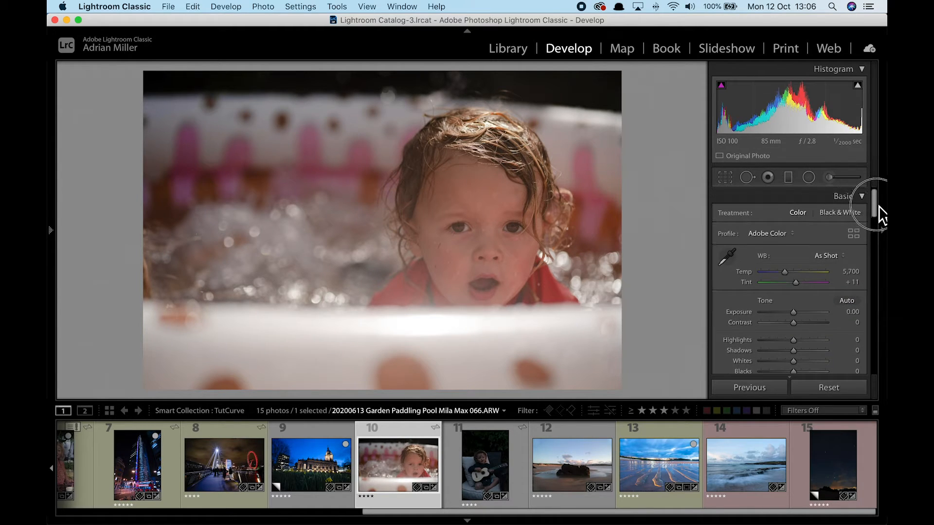
scroll(810, 311, down, 3)
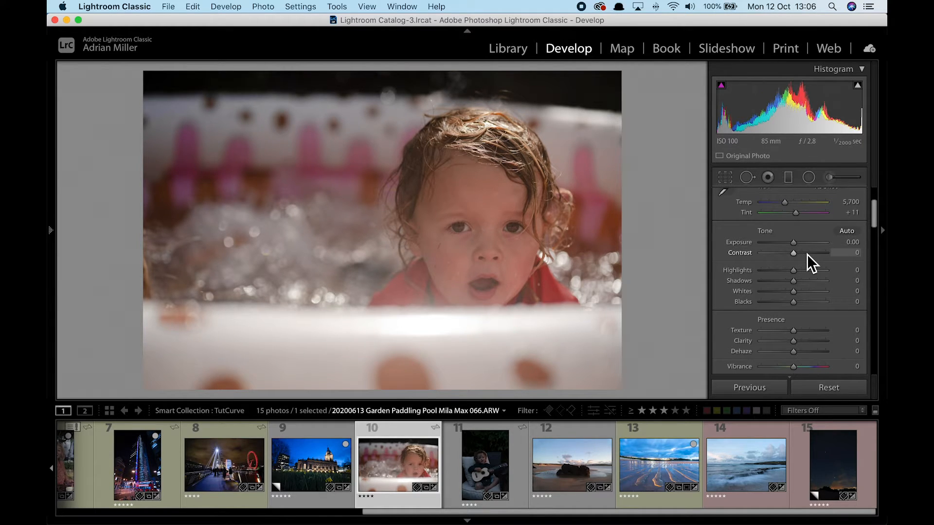
click(806, 253)
scroll(780, 303, down, 3)
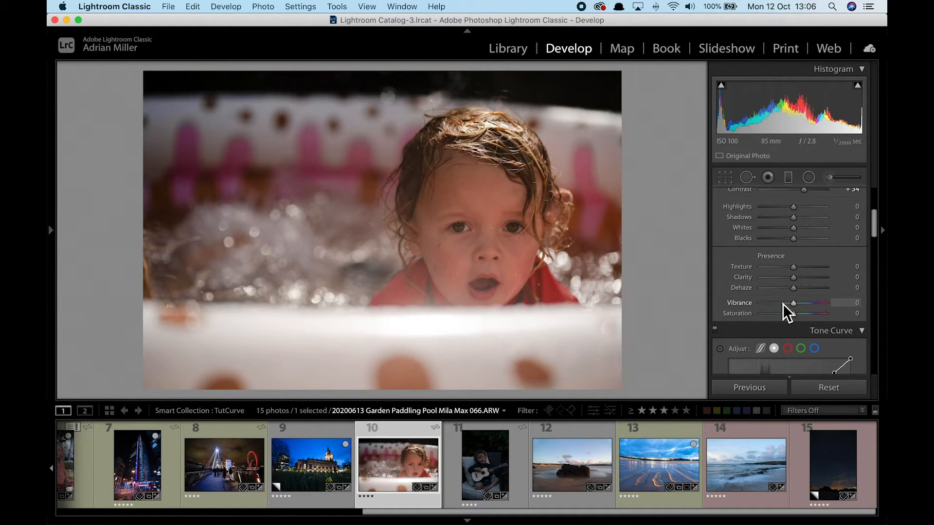
click(784, 302)
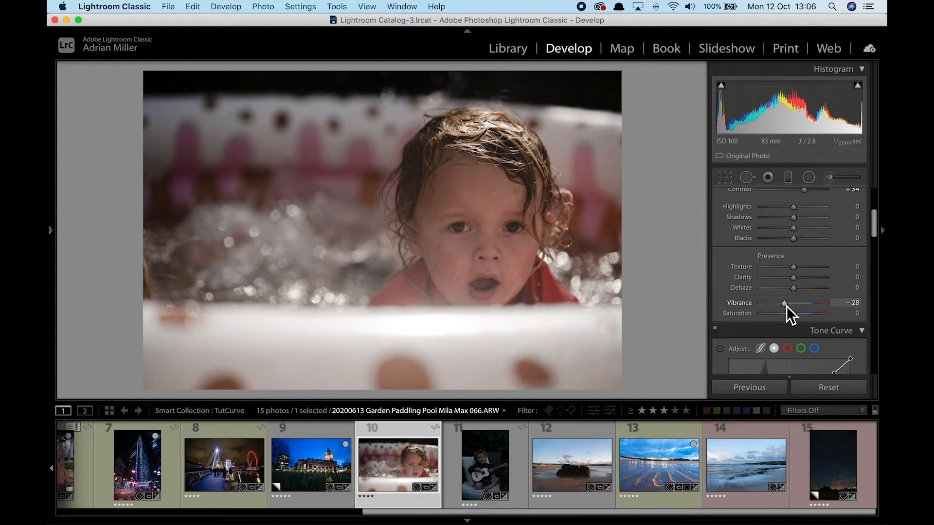
drag(786, 306, 789, 305)
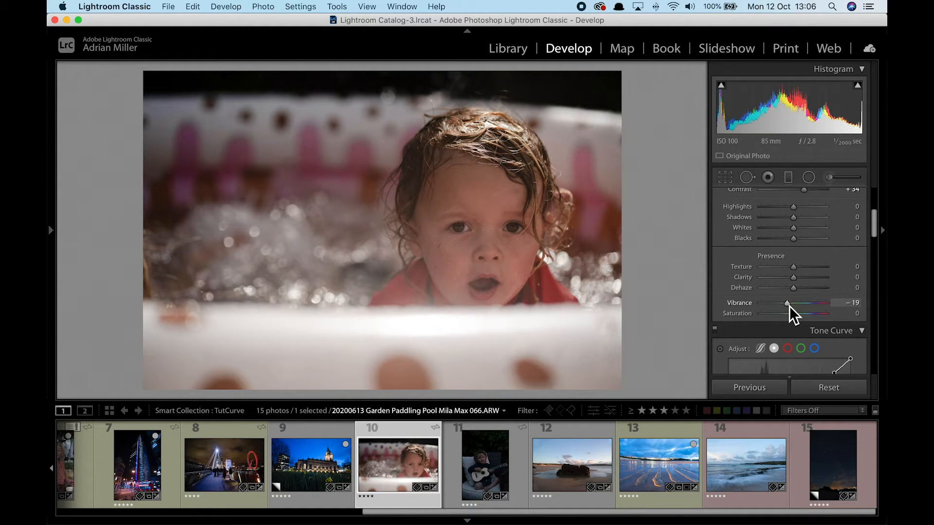
scroll(789, 304, down, 2)
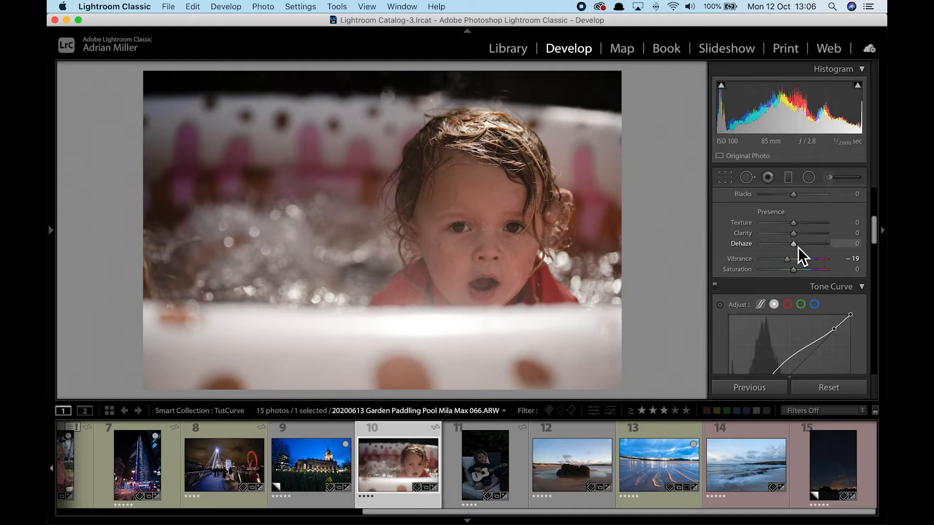
drag(798, 247, 803, 247)
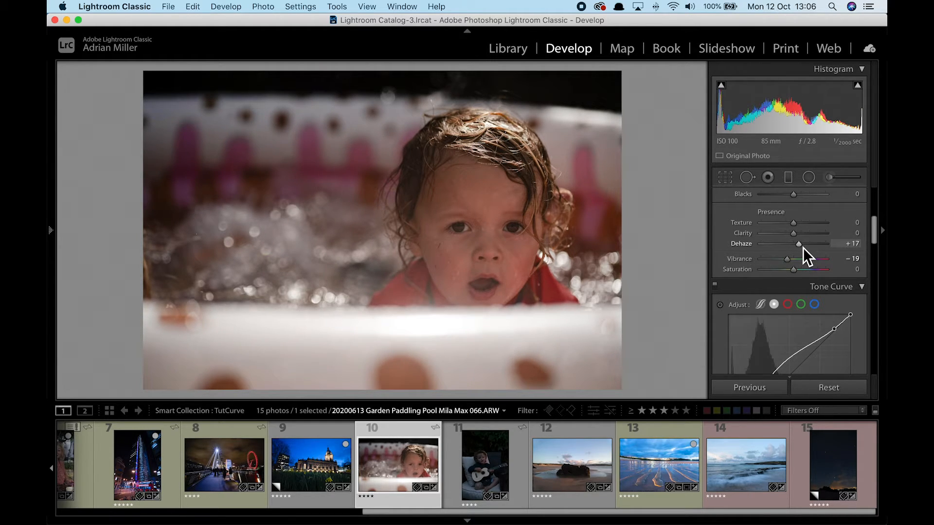
key(backslash)
key(backslash)
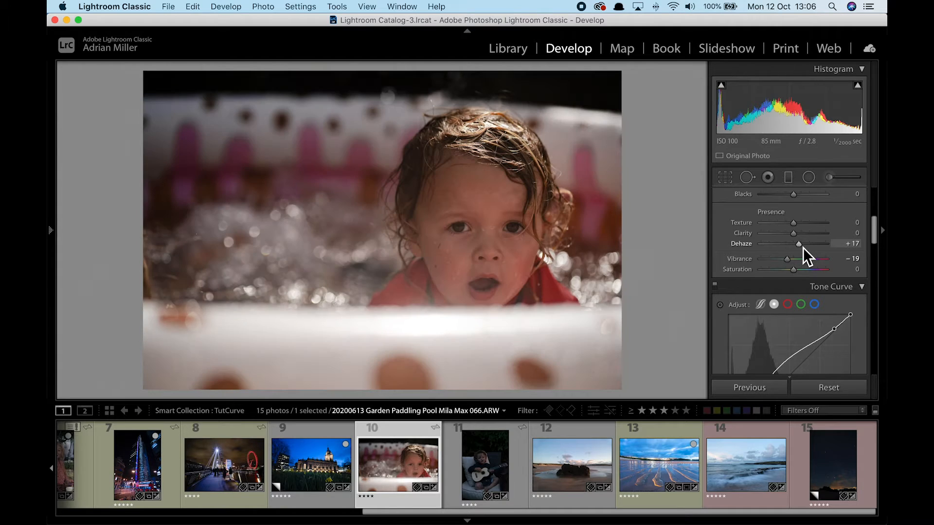
Open the ukulele portrait and brighten the child's face midtones with the curve's targeted tool.
click(493, 470)
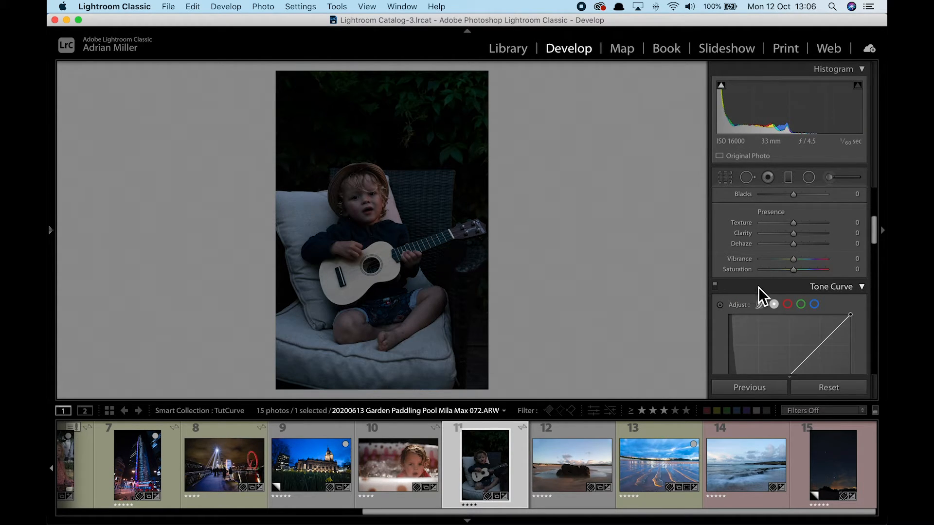
scroll(798, 301, down, 3)
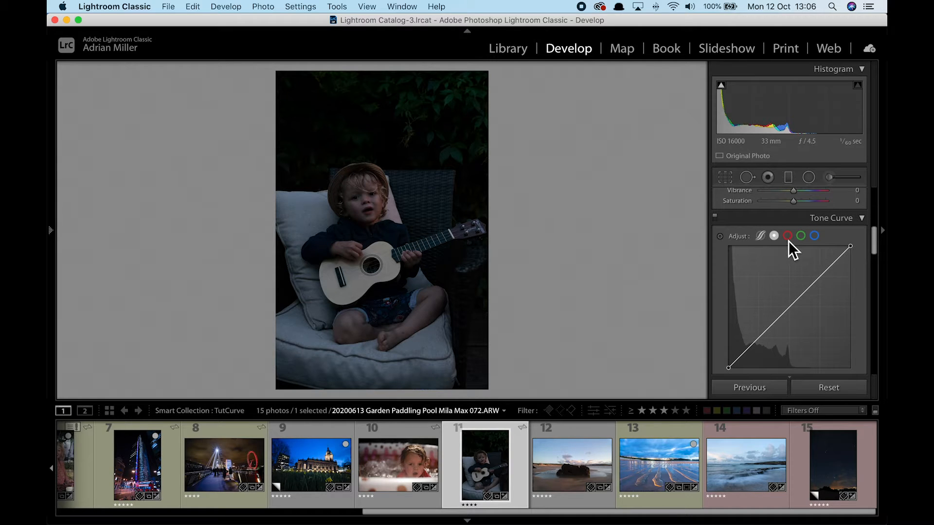
click(724, 241)
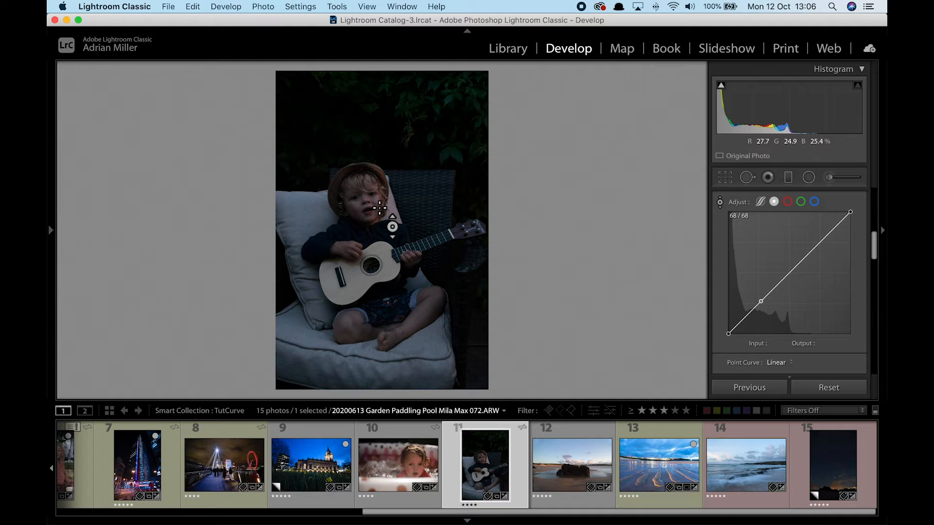
drag(379, 208, 379, 179)
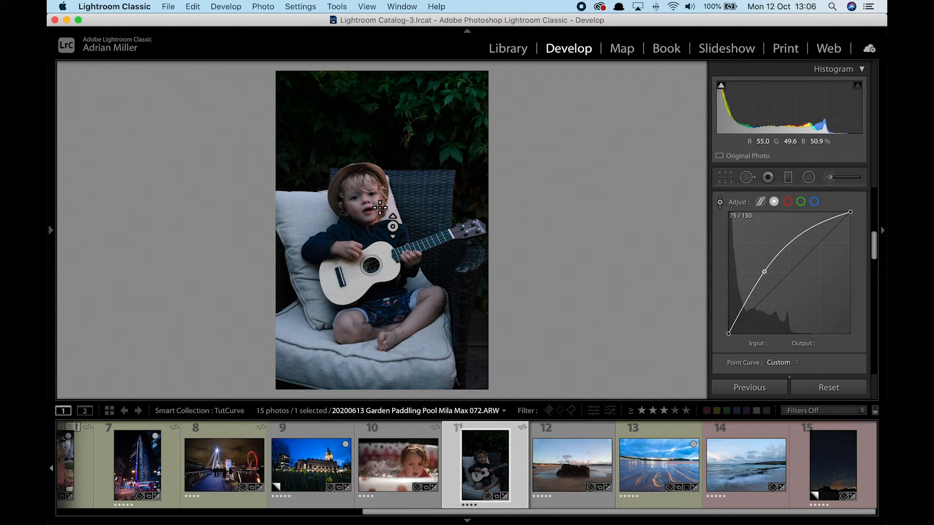
Pull down the upper curve, lift the black point to output 22, and open the sand-ripple beach photo.
drag(841, 220, 839, 222)
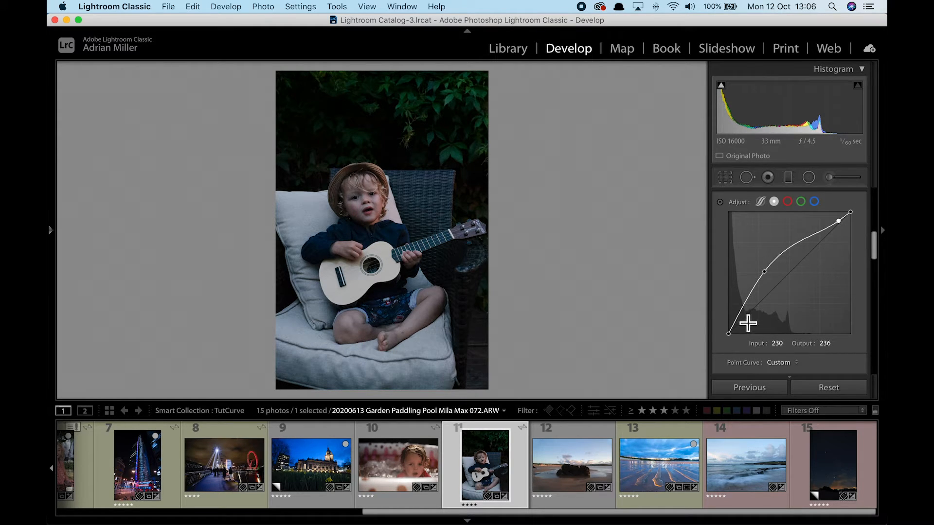
mouse_move(728, 334)
mouse_down()
mouse_move(728, 314)
mouse_move(727, 342)
mouse_move(728, 324)
mouse_up()
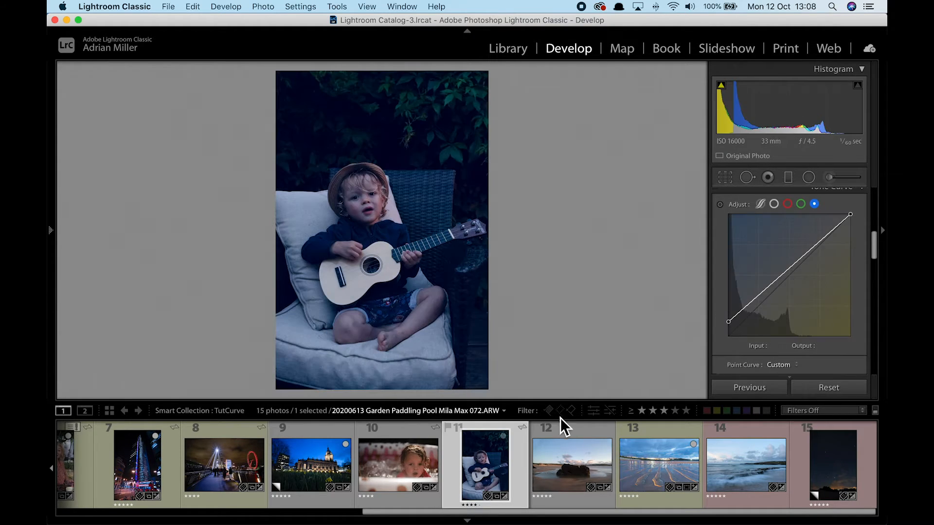
click(661, 469)
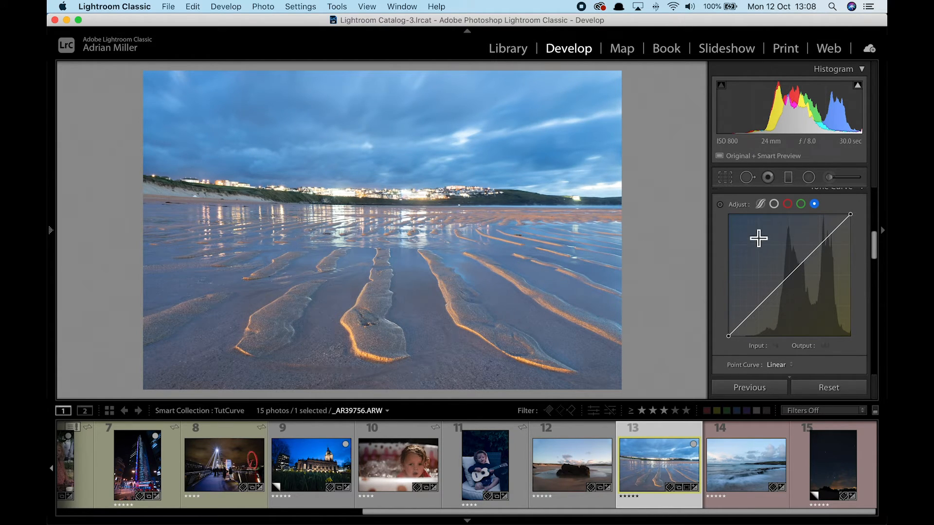
Build an RGB S-curve at 187/210 and 65/47, compare before/after, then open the Harlyn Bay seascape.
click(774, 204)
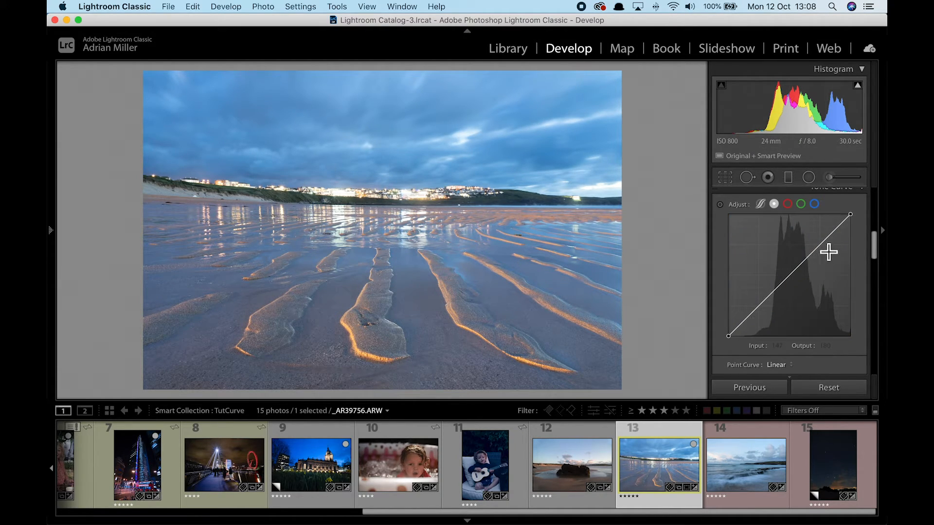
drag(824, 246, 824, 242)
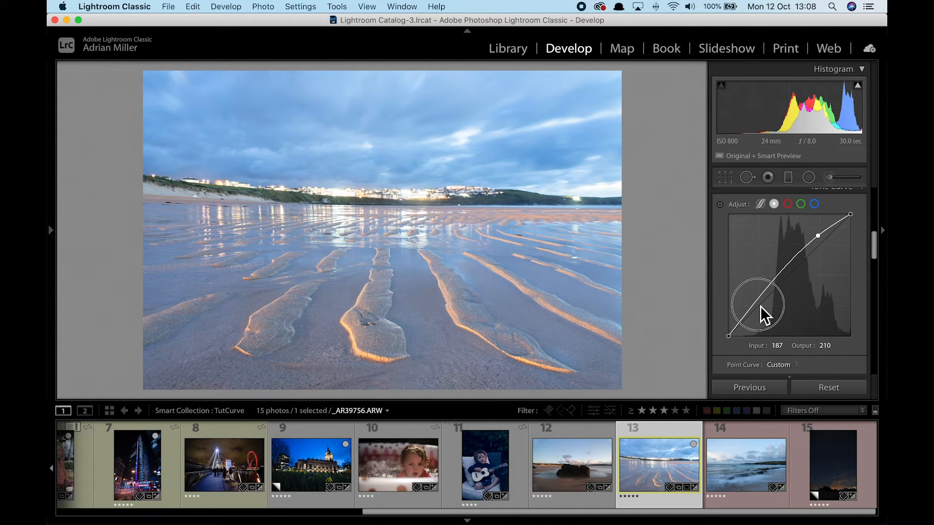
drag(760, 306, 761, 313)
key(backslash)
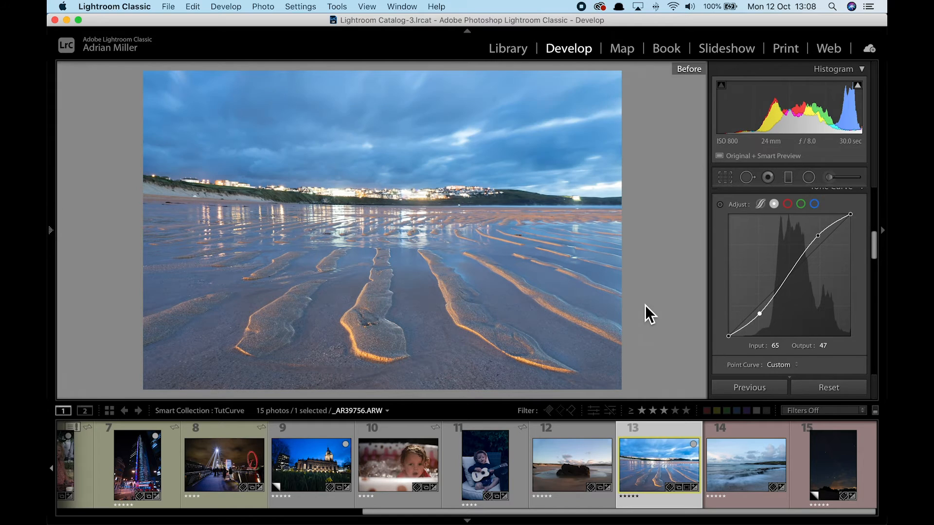
key(backslash)
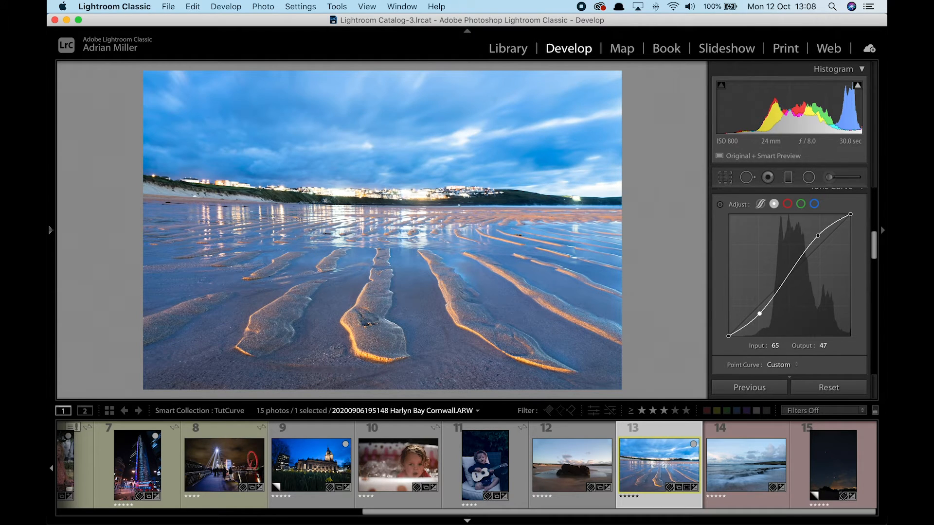
click(746, 467)
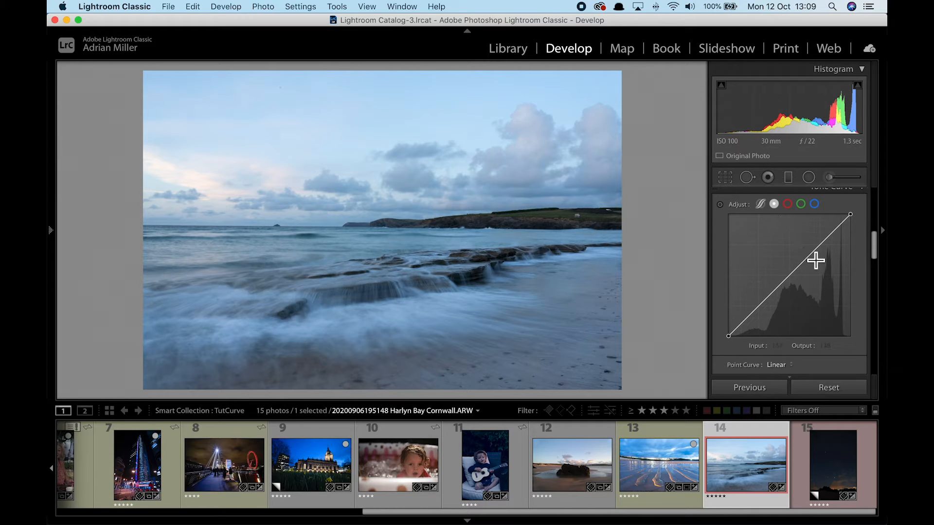
Add two raised points to the Harlyn Bay seascape's tone curve.
drag(824, 251, 819, 241)
drag(760, 315, 761, 319)
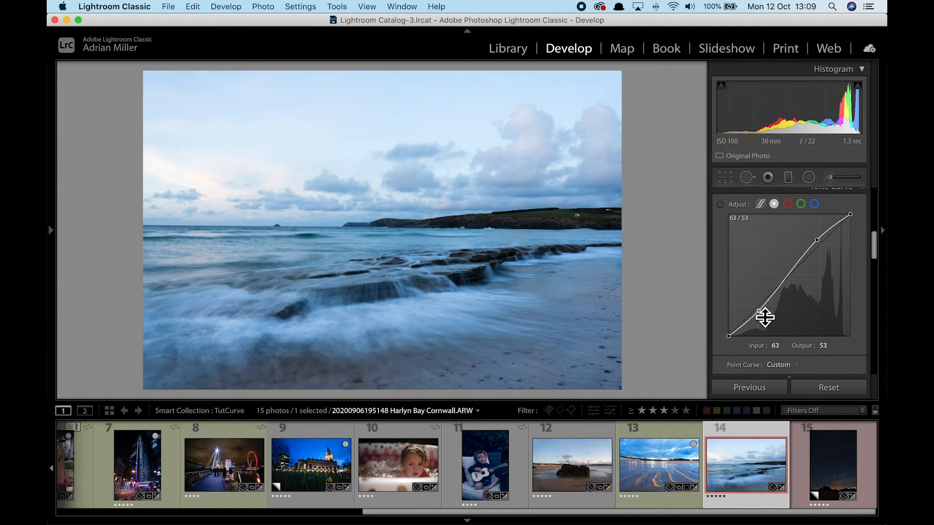
drag(875, 251, 865, 178)
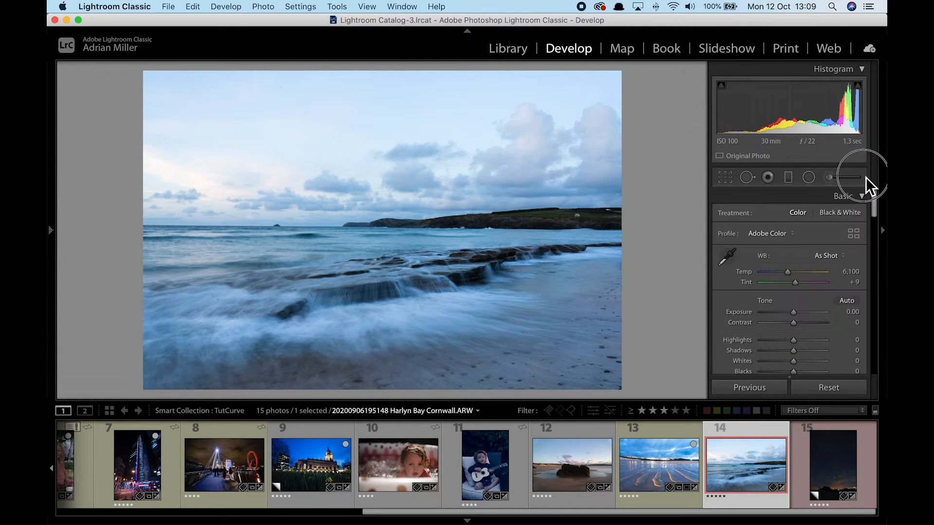
Lay a graduated filter over the sky at -0.86 exposure with clarity cut almost to zero.
click(787, 176)
drag(382, 160, 383, 249)
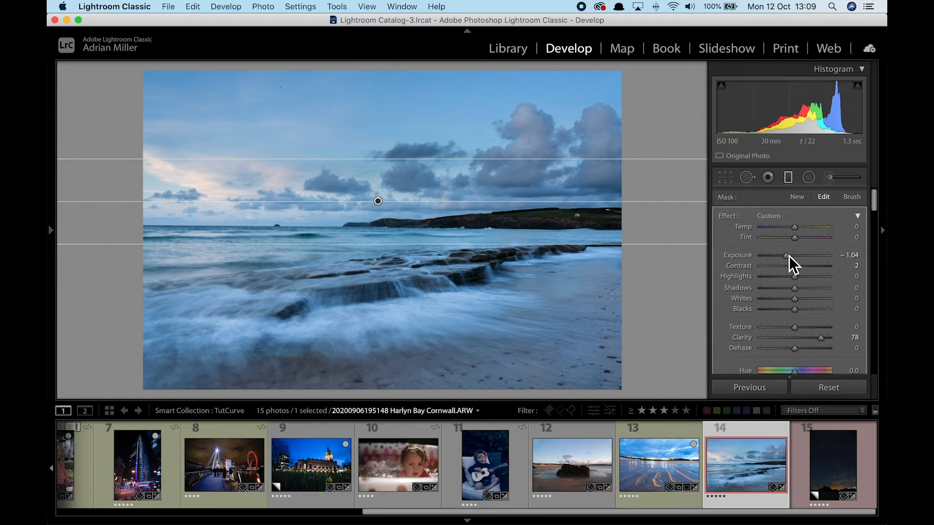
drag(784, 253, 786, 256)
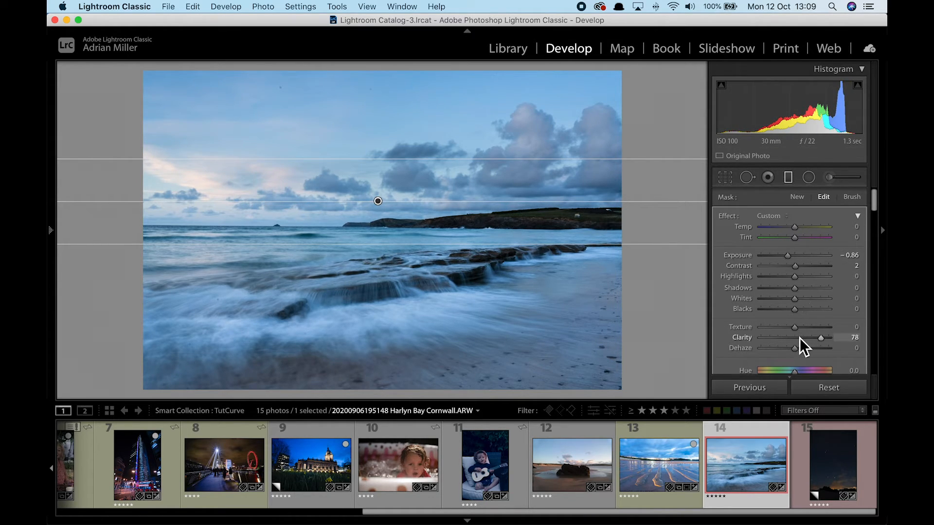
scroll(800, 337, down, 2)
scroll(800, 338, down, 1)
click(798, 274)
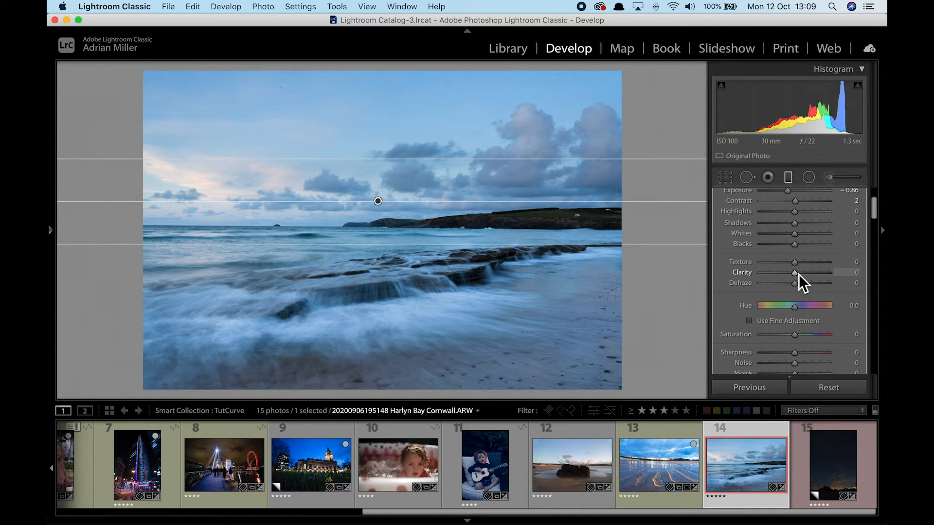
Boost Vibrance and set Exposure to +0.40, compare before/after, then open the starry night photo.
key(m)
scroll(803, 297, down, 1)
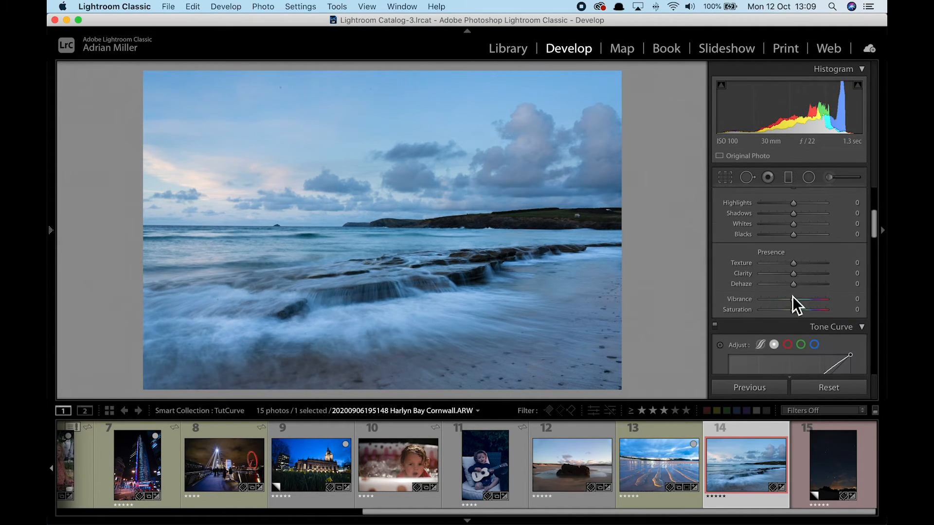
drag(795, 303, 807, 304)
scroll(806, 303, up, 4)
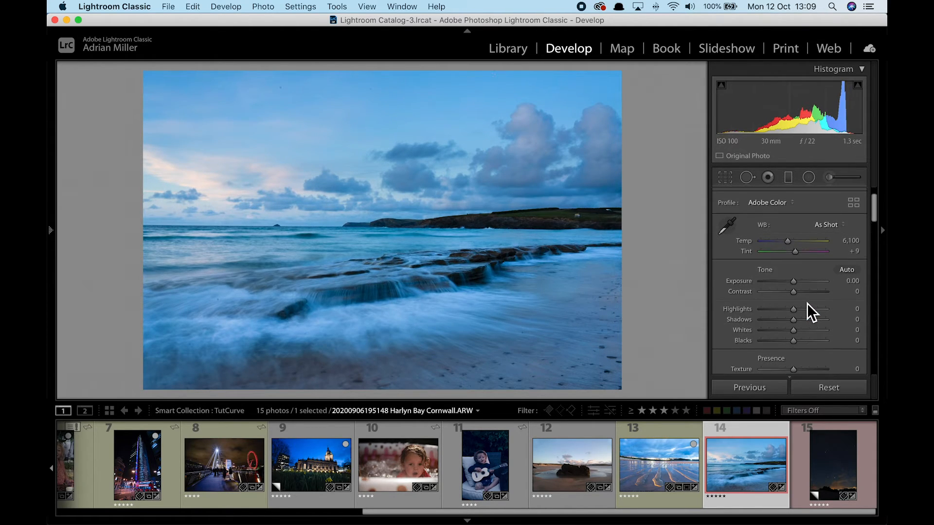
drag(798, 282, 800, 282)
key(backslash)
key(backslash)
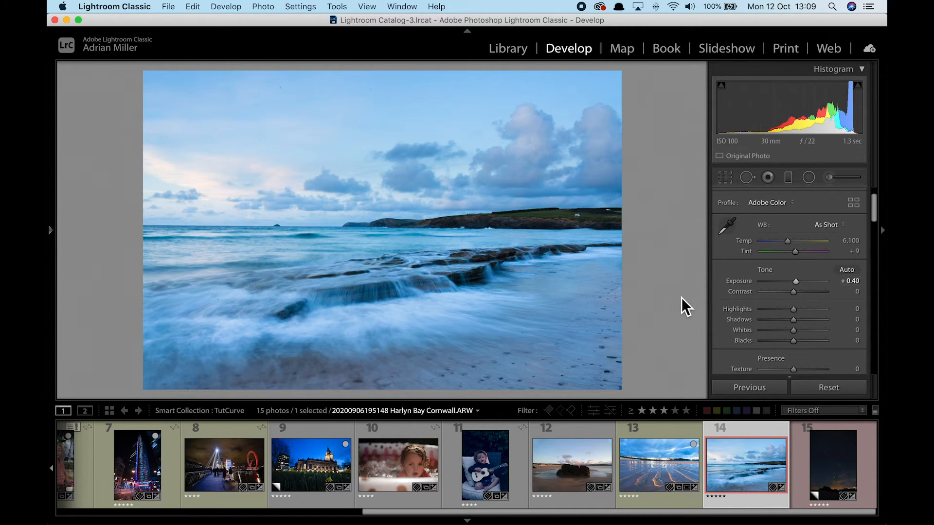
click(823, 474)
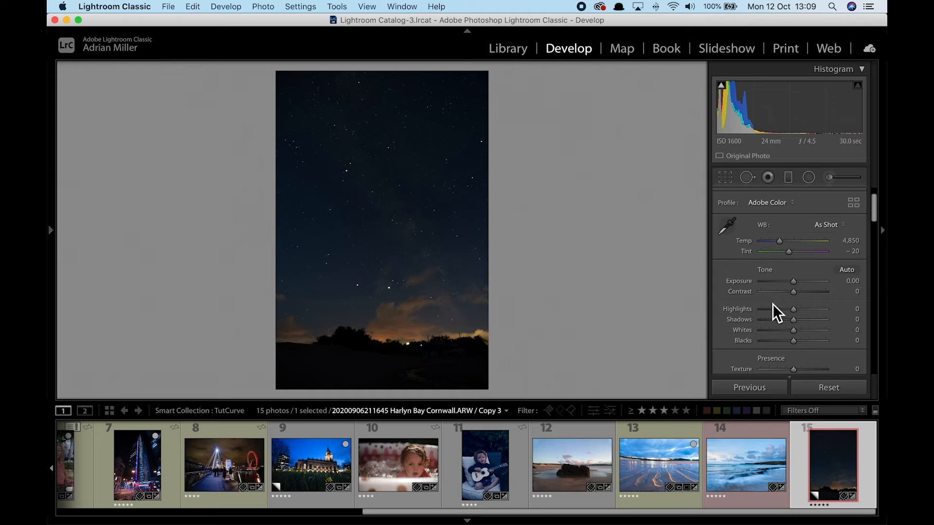
Pull the tone curve's white point in to 105/255 to brighten the night sky and Milky Way.
drag(878, 217, 881, 258)
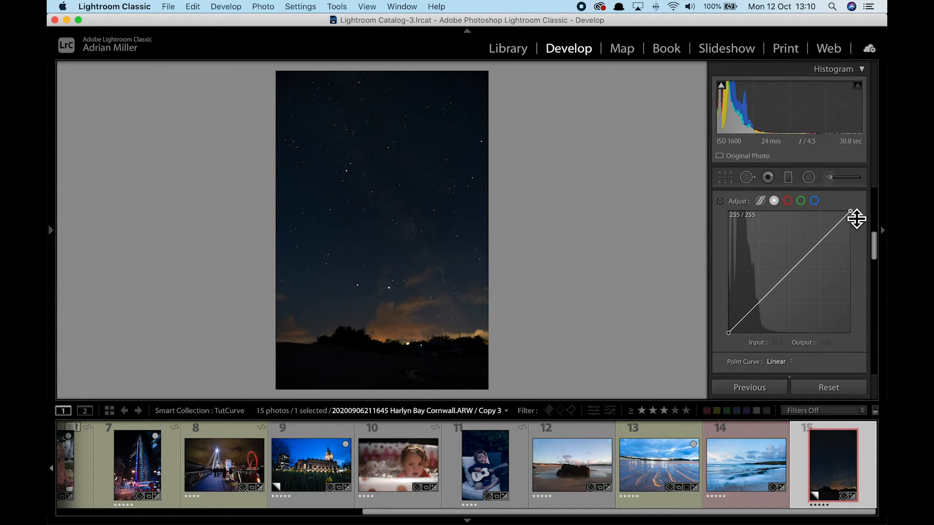
drag(851, 213, 781, 211)
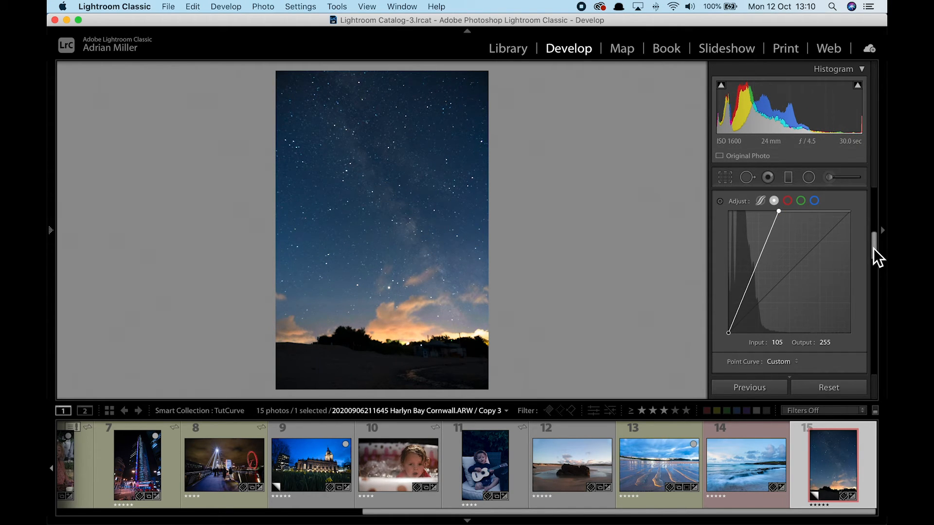
drag(874, 248, 874, 215)
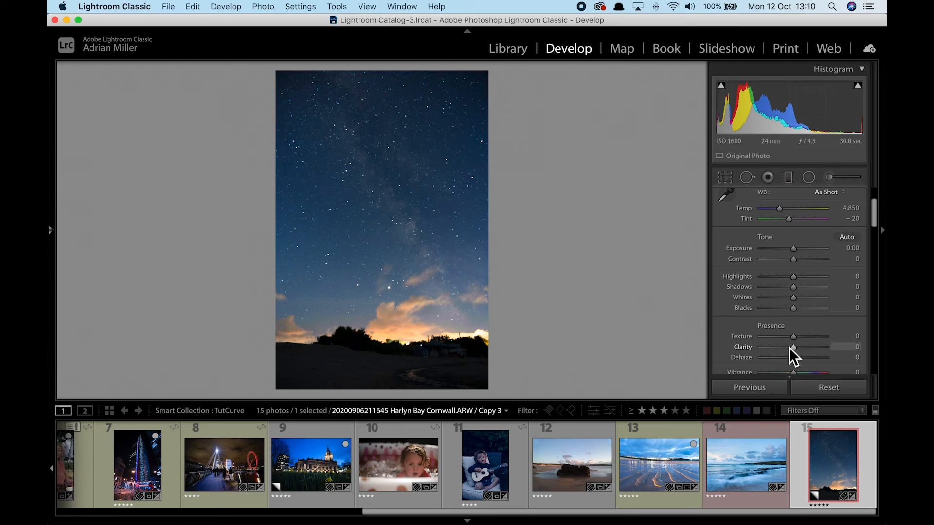
Set up an Adjustment Brush with the Custom effect and Clarity 69.
click(835, 179)
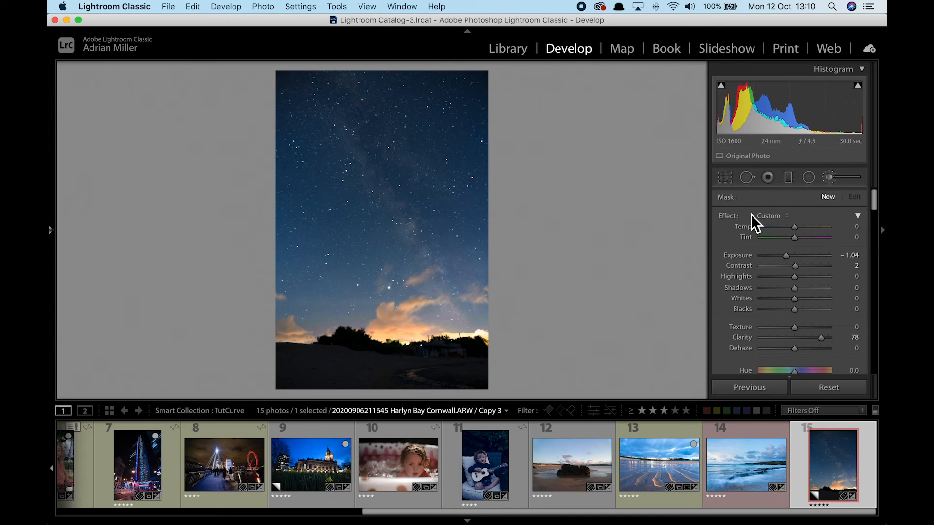
click(765, 219)
click(765, 219)
drag(797, 341, 820, 341)
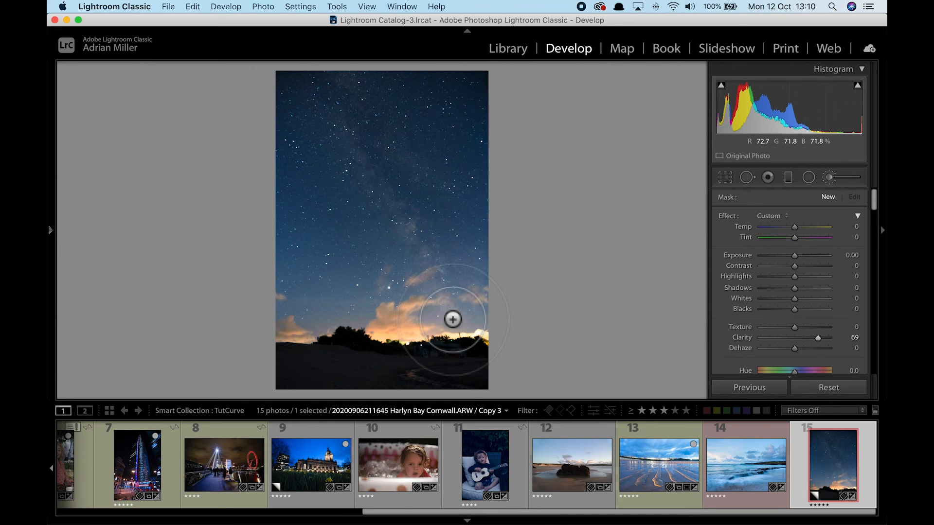
Paint along the Milky Way, nudge Contrast to +5 and Dehaze to +4, and compare before/after.
click(334, 121)
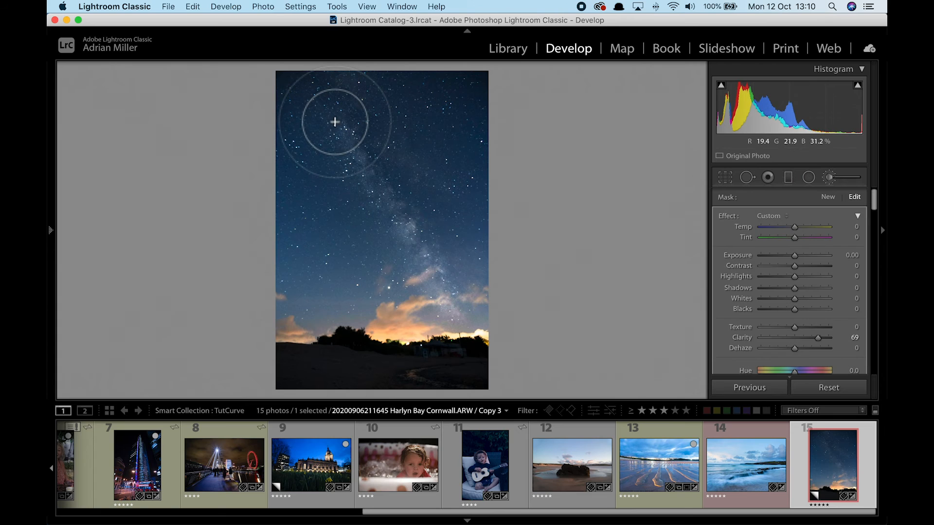
mouse_move(310, 80)
mouse_down()
mouse_move(294, 66)
mouse_move(428, 266)
mouse_move(282, 32)
mouse_move(434, 275)
mouse_up()
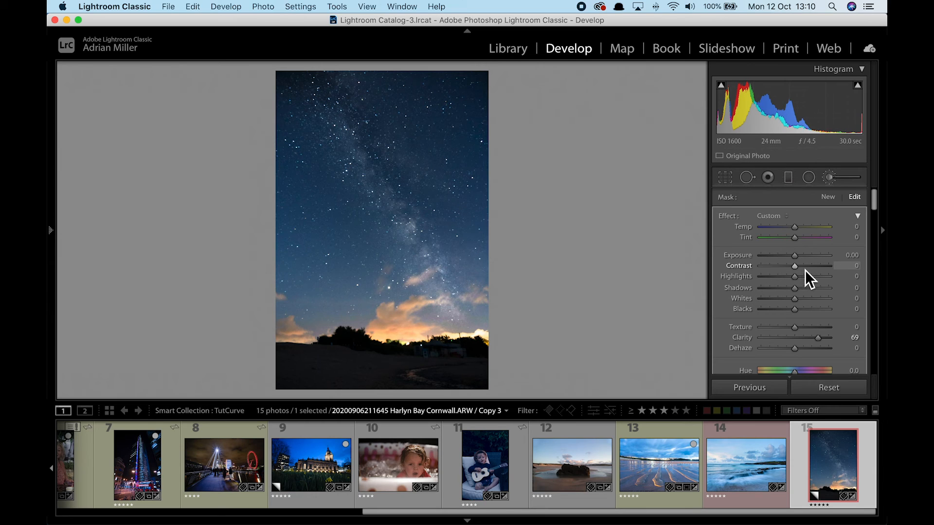
drag(811, 271, 798, 269)
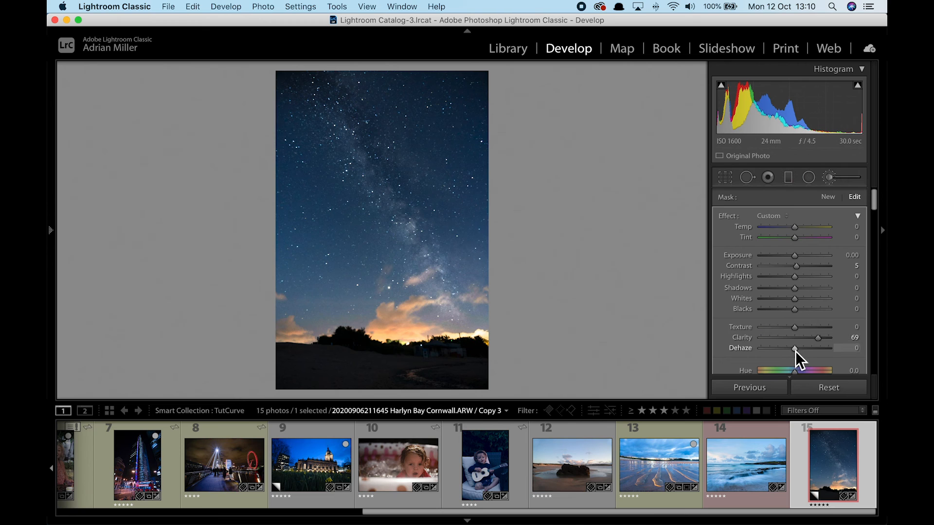
drag(796, 351, 797, 352)
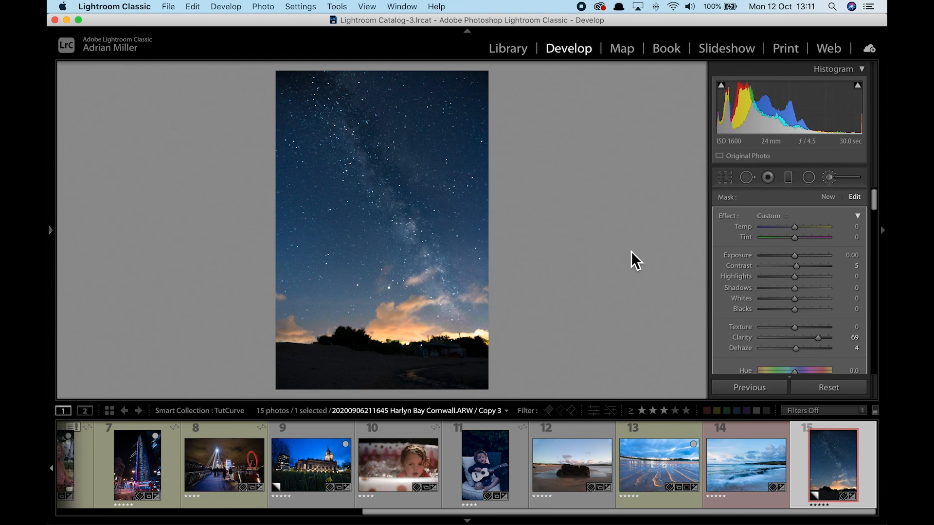
key(backslash)
key(backslash)
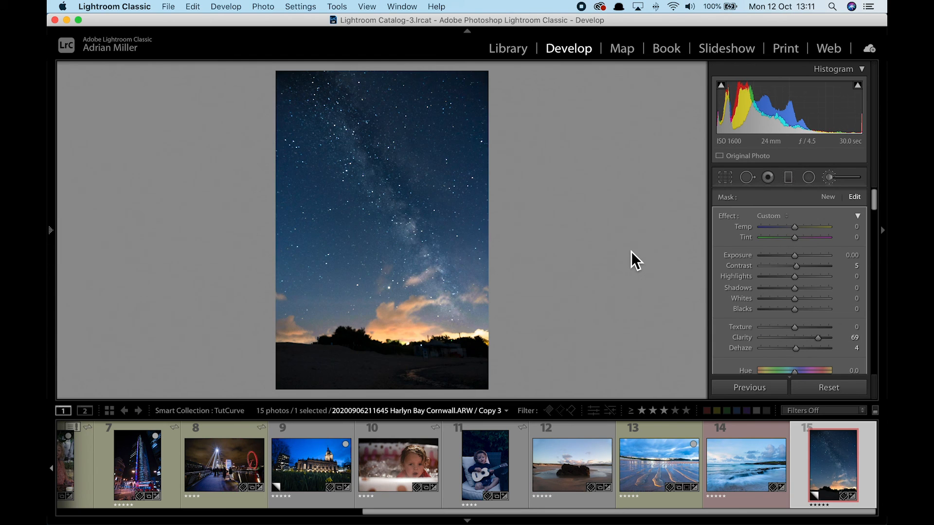